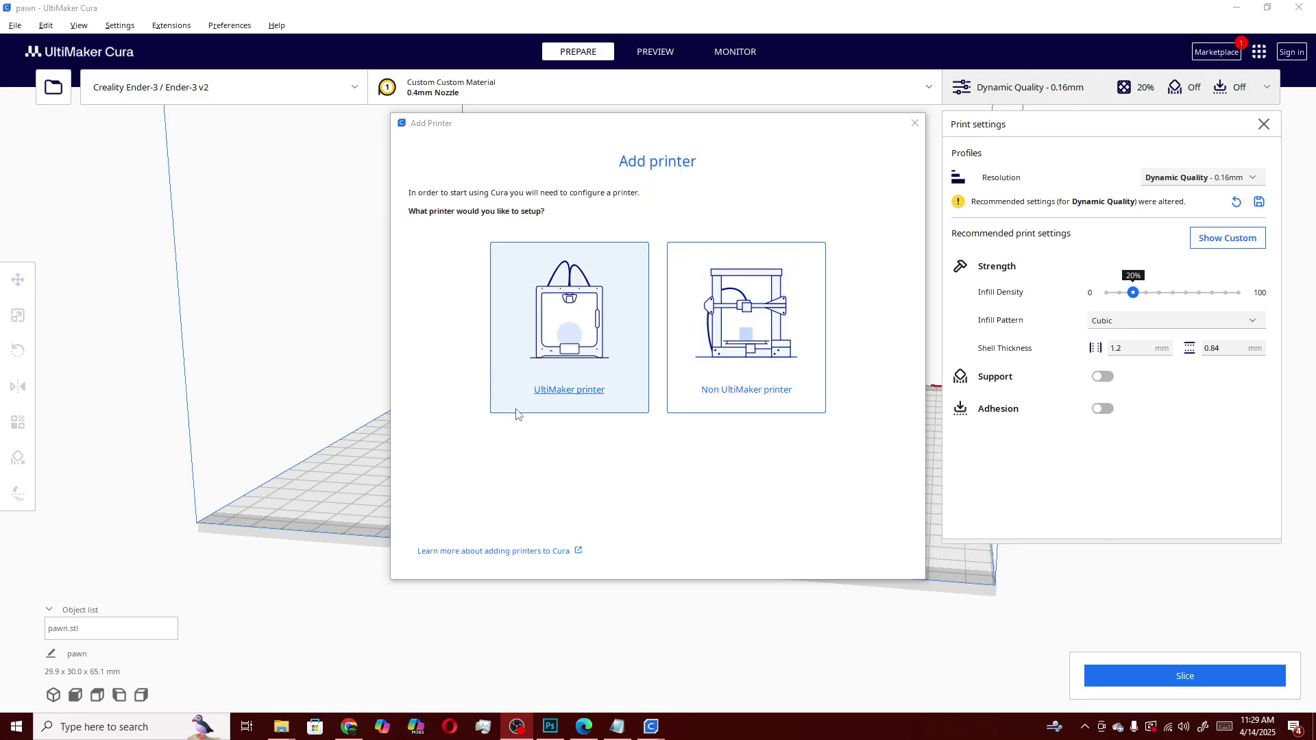
Step: Close the Add Printer dialog so the pawn on the build plate shows again
left_click(915, 122)
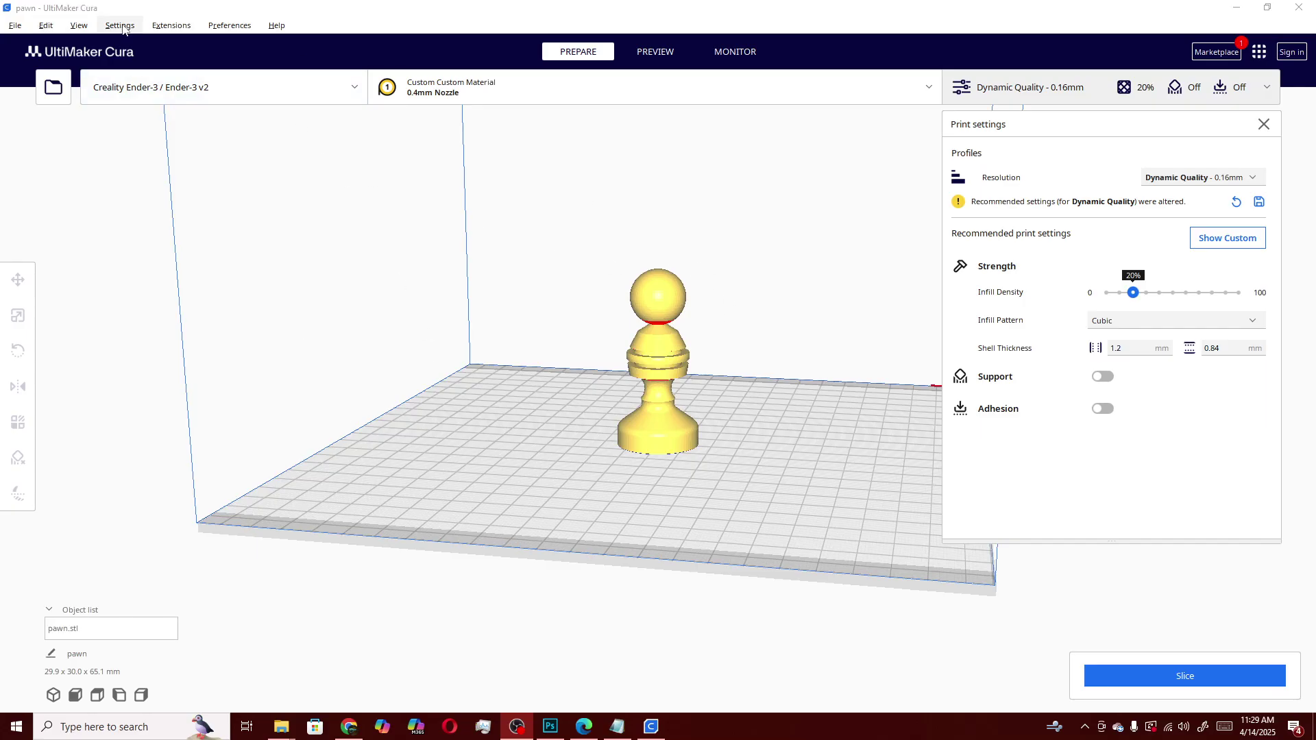
Step: Open the setting visibility preferences from the menus, then close them again
left_click(15, 26)
mouse_move(39, 33)
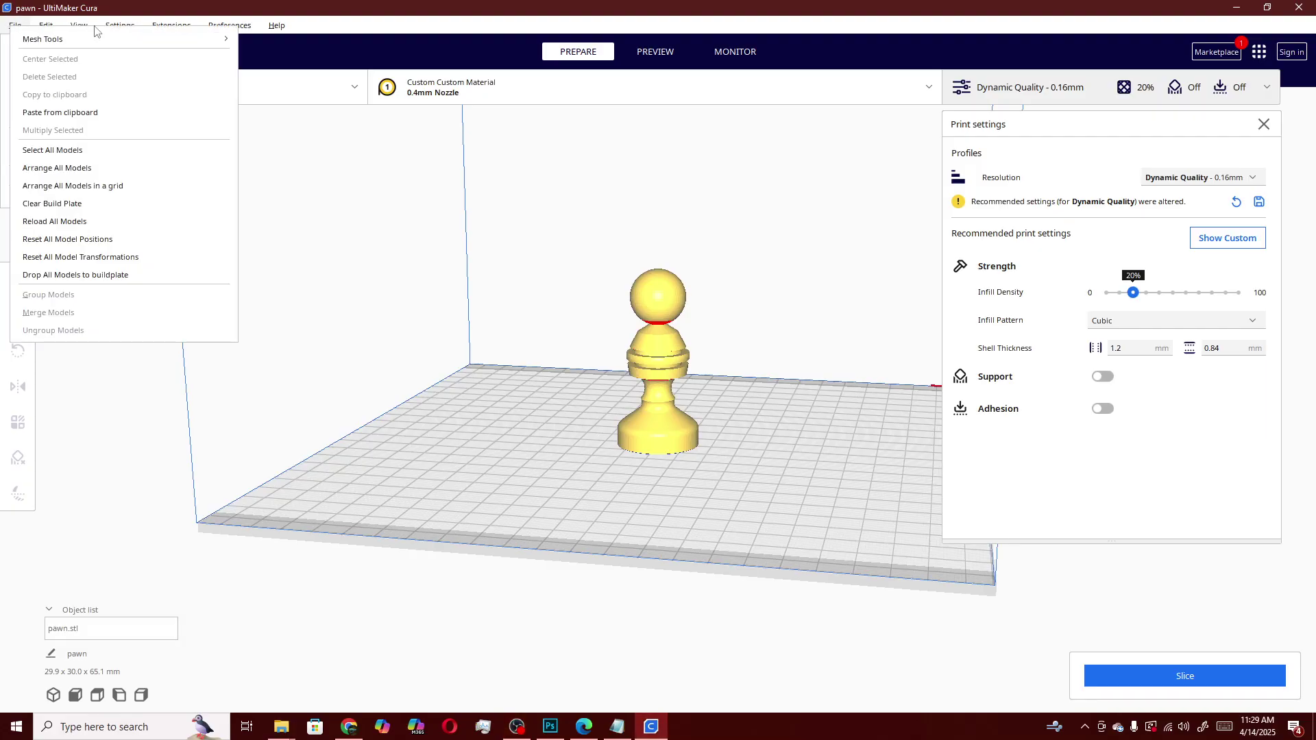
mouse_move(118, 30)
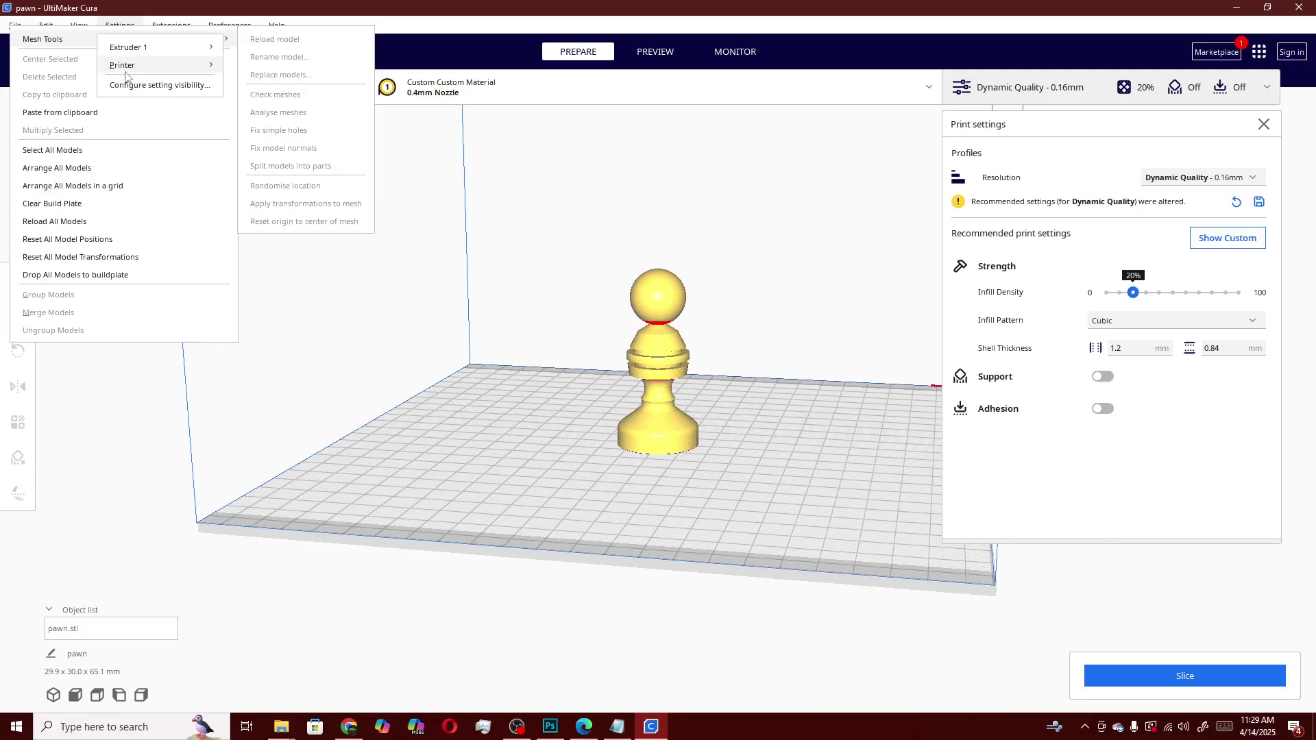
left_click(174, 85)
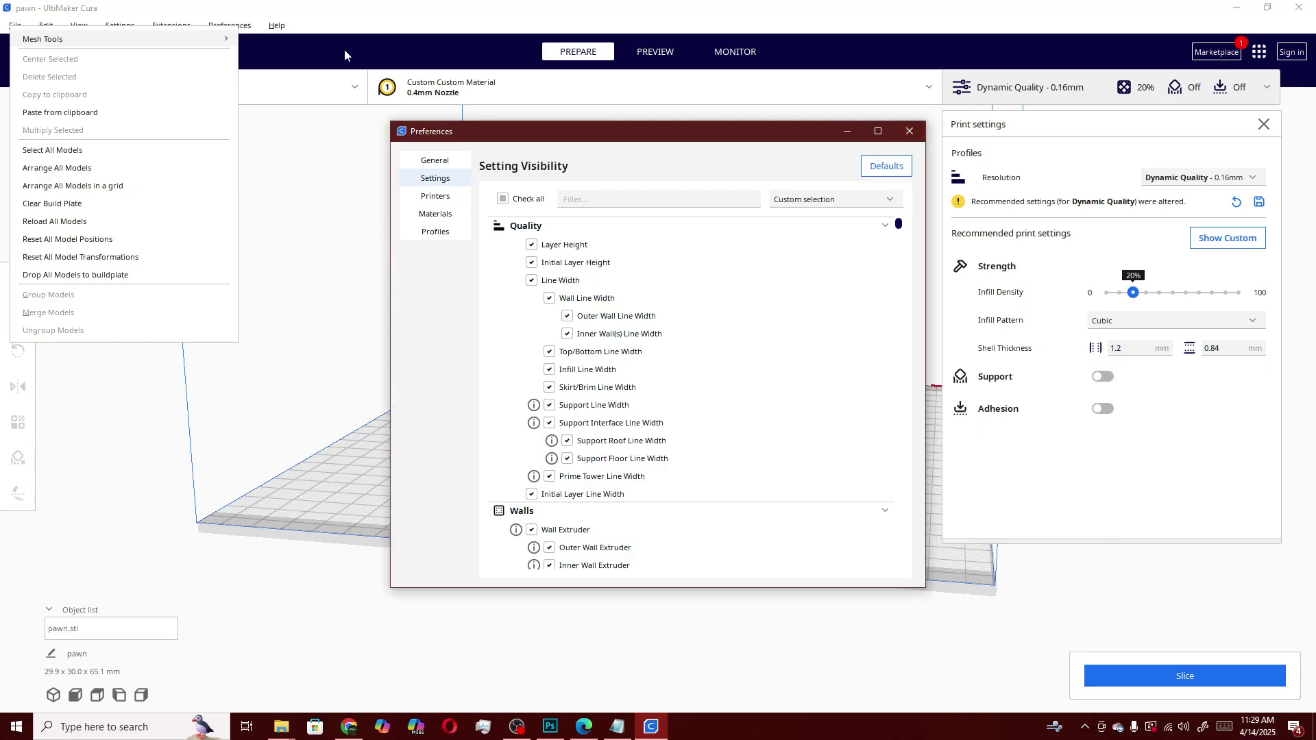
left_click(914, 137)
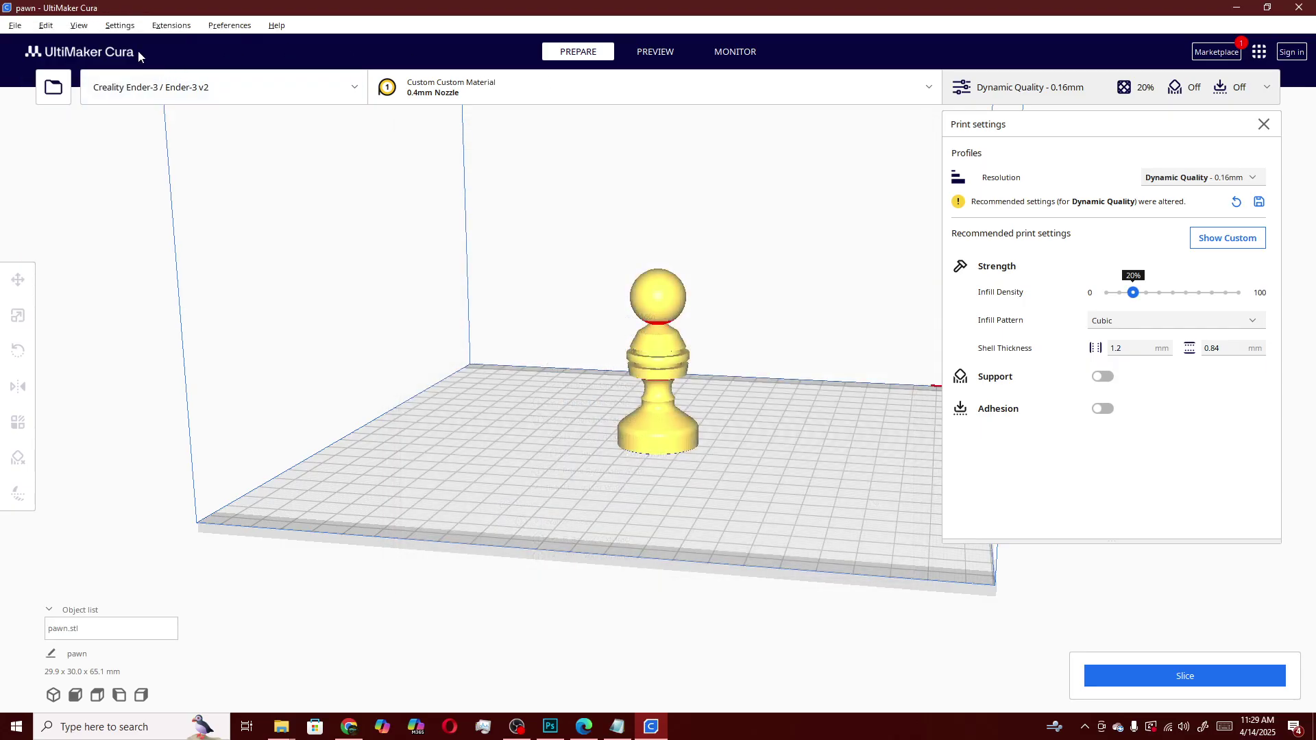
Step: Open Settings > Printer > Manage Printers to show the Printers preferences page
left_click(120, 25)
mouse_move(134, 63)
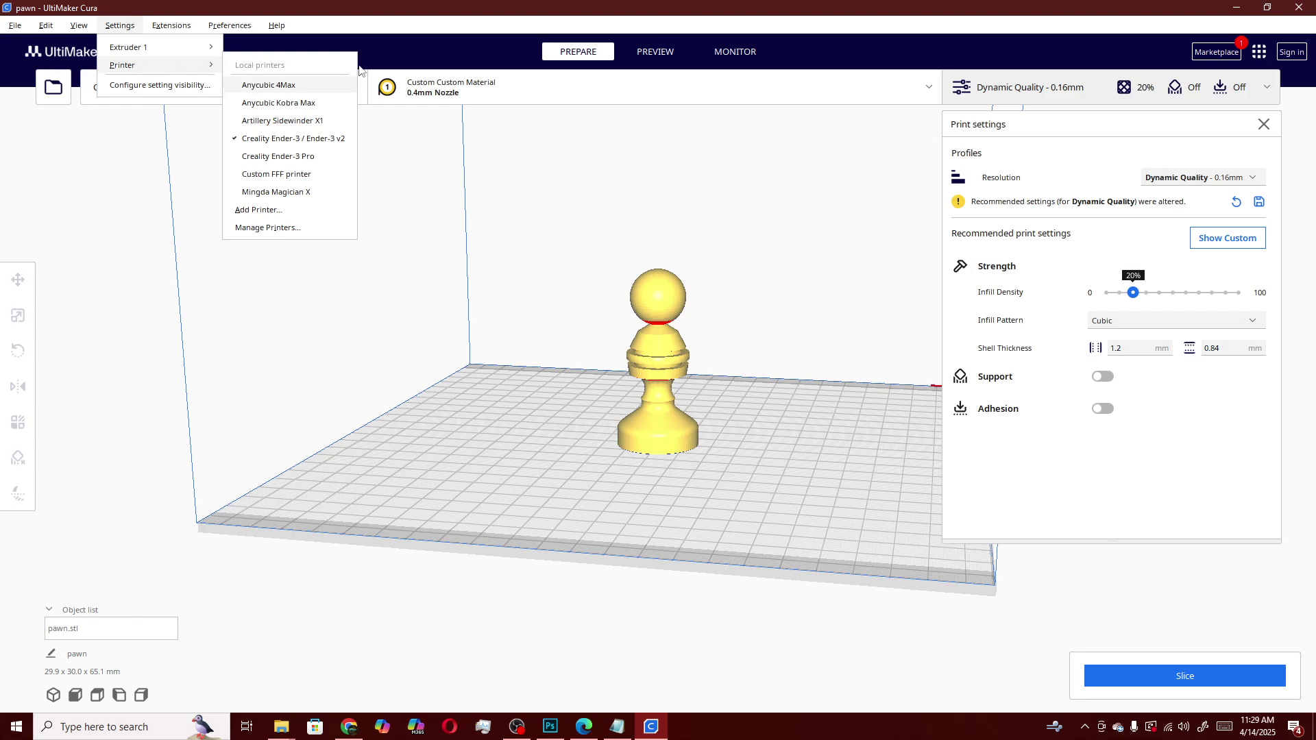
left_click(277, 227)
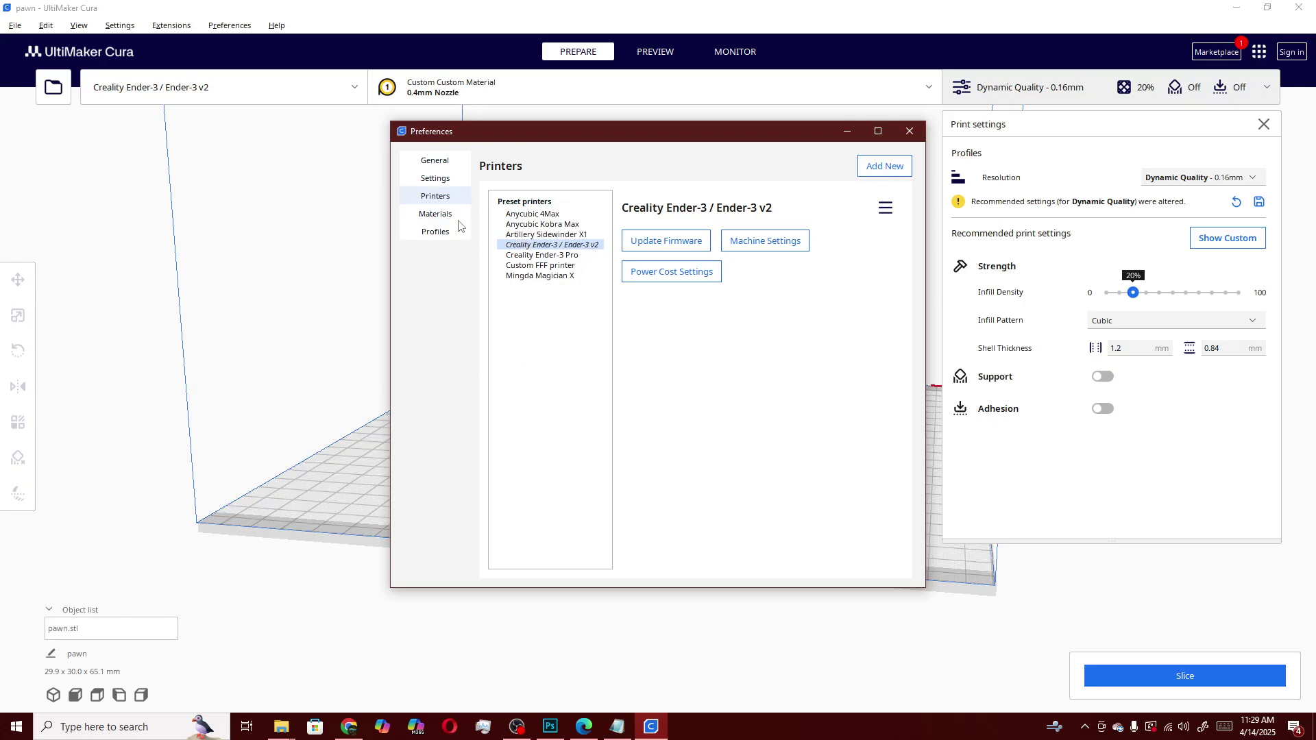
Step: Choose Add New > Non UltiMaker printer and expand the 'Add a non-networked printer' list
left_click(897, 176)
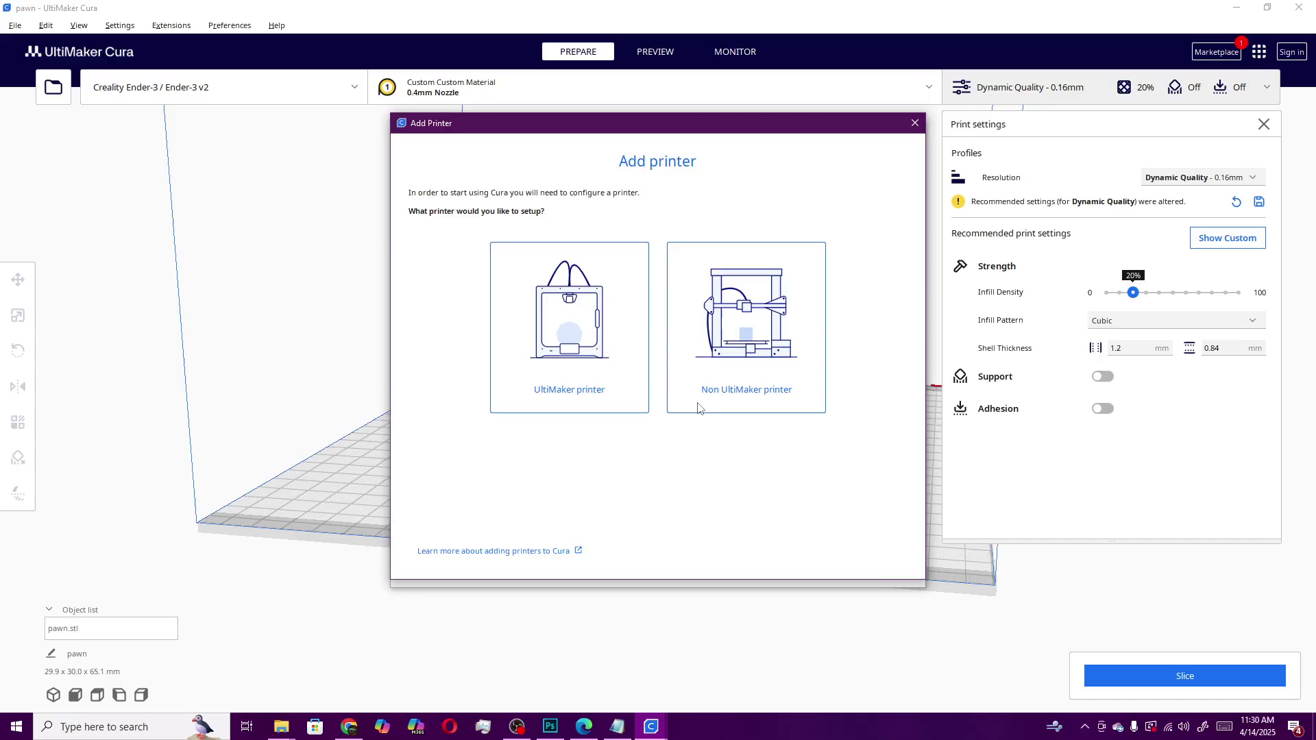
left_click(739, 356)
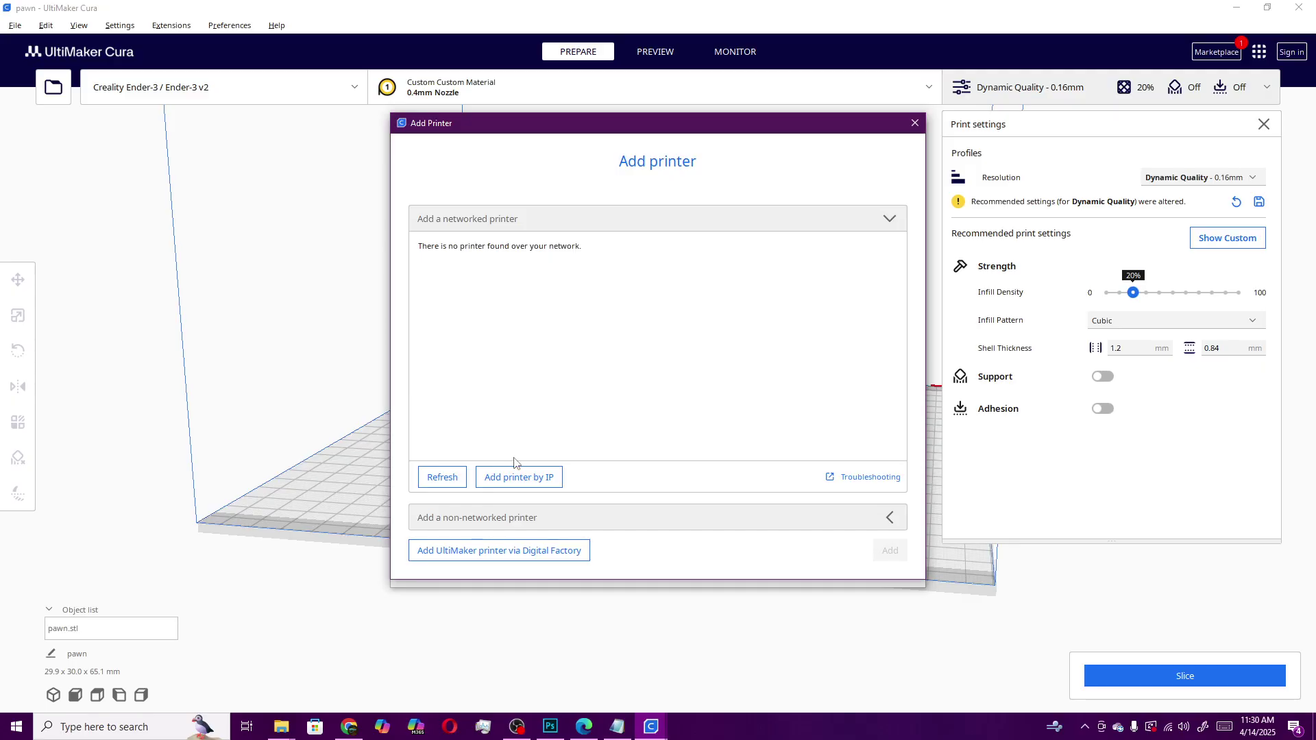
left_click(491, 521)
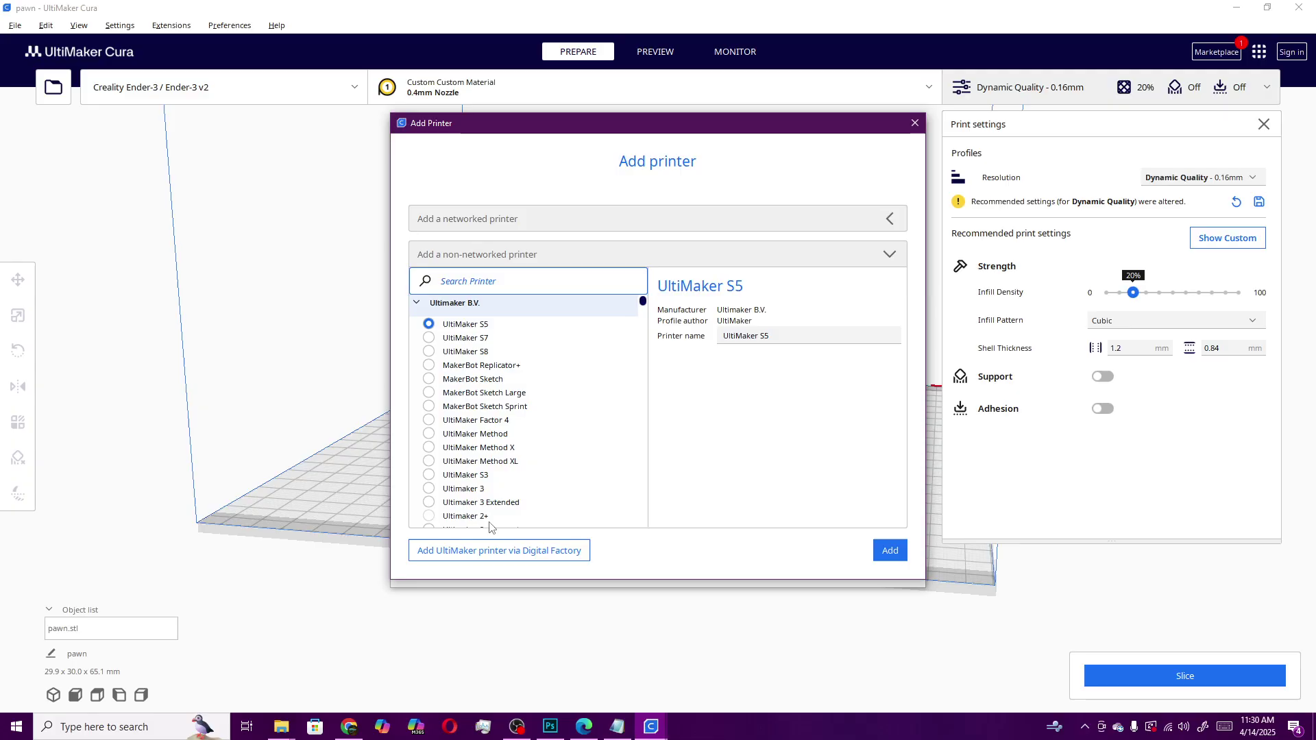
left_click(891, 255)
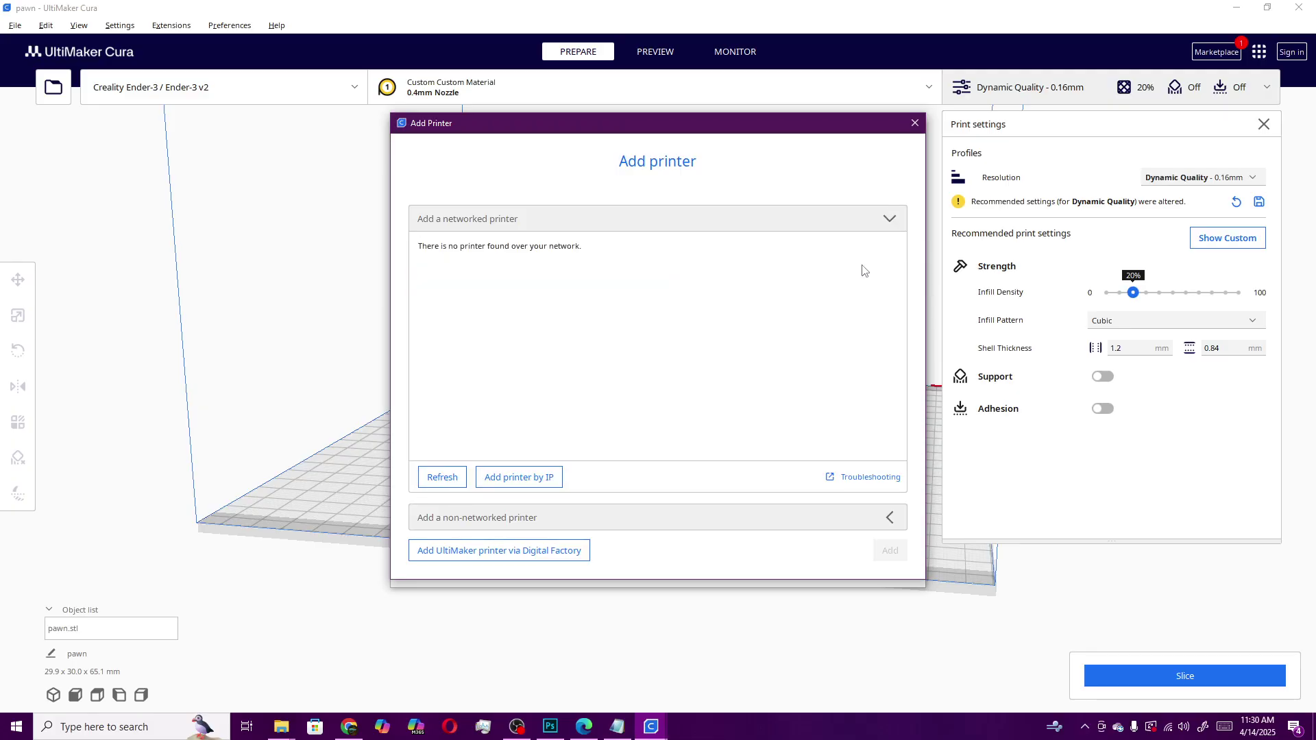
left_click(569, 527)
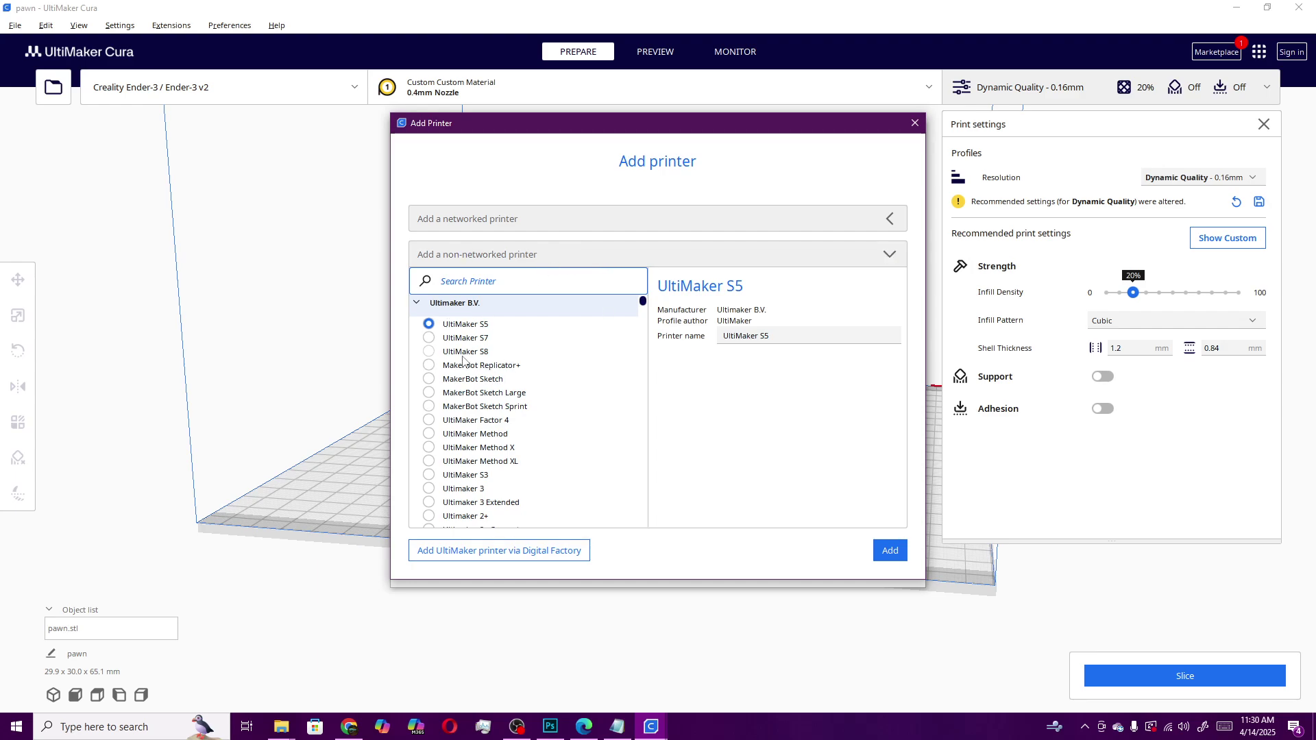
scroll(453, 344, "down", 3)
scroll(445, 339, "up", 3)
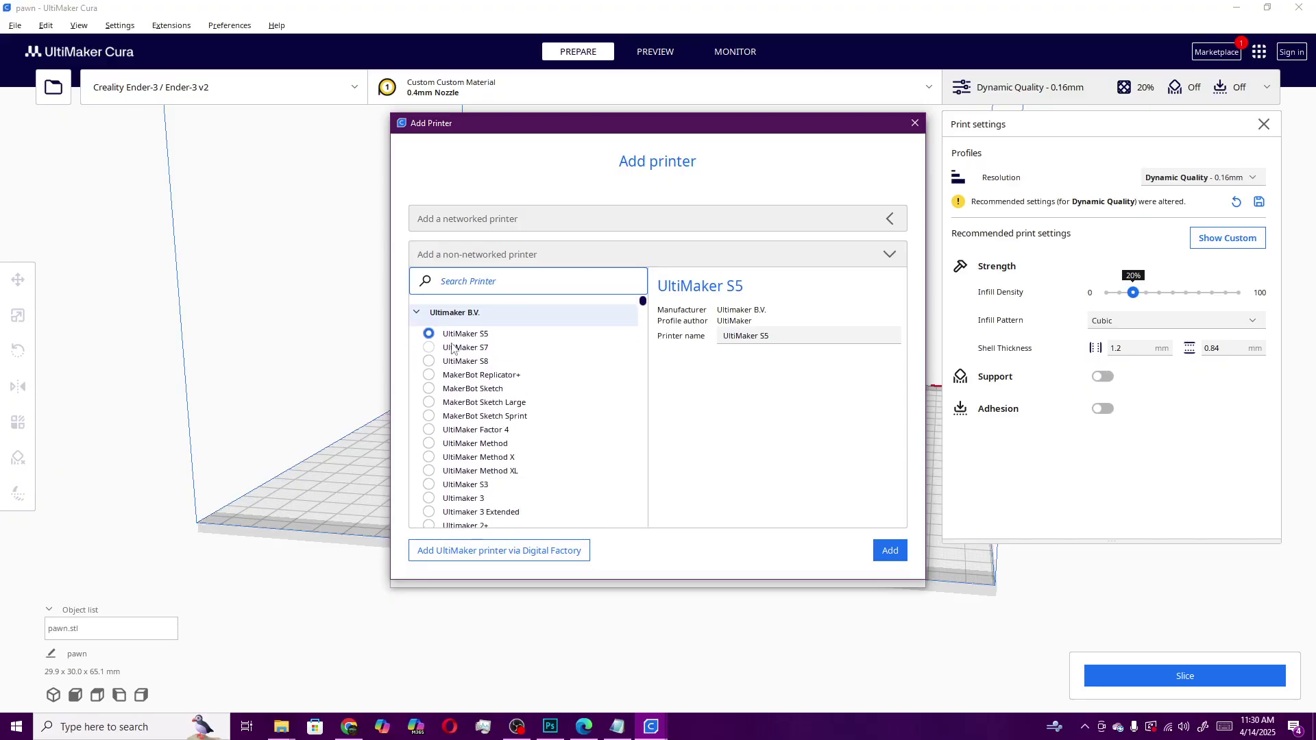
Step: Collapse Ultimaker B.V. and expand the Creality3D manufacturer group in the printer list
left_click(417, 304)
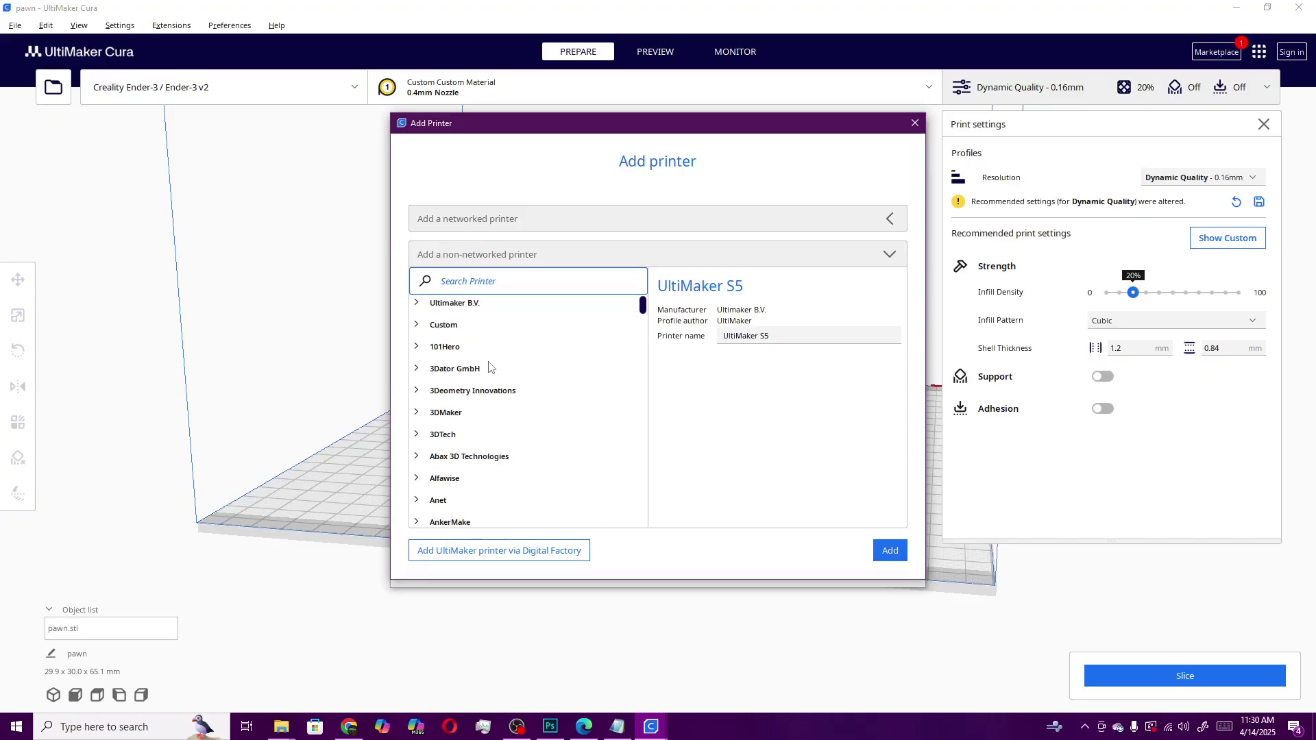
scroll(472, 493, "down", 2)
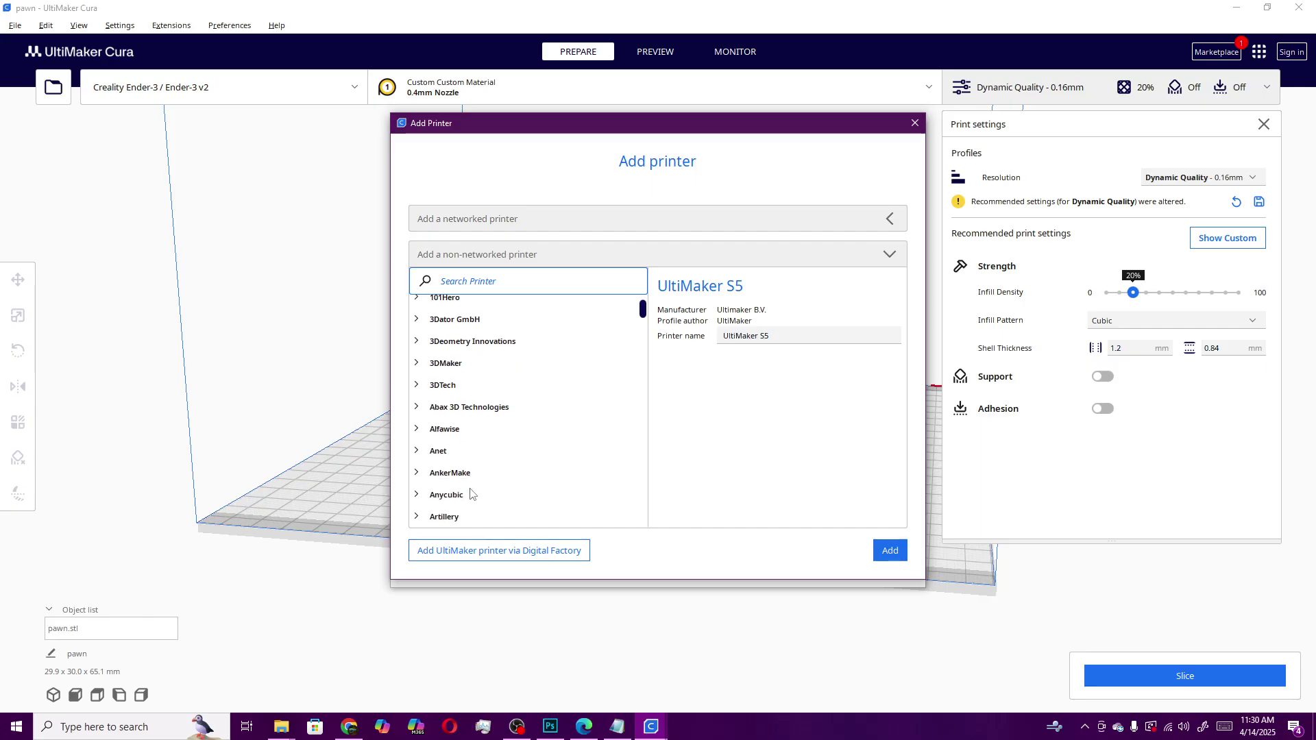
scroll(472, 493, "down", 2)
scroll(440, 409, "down", 4)
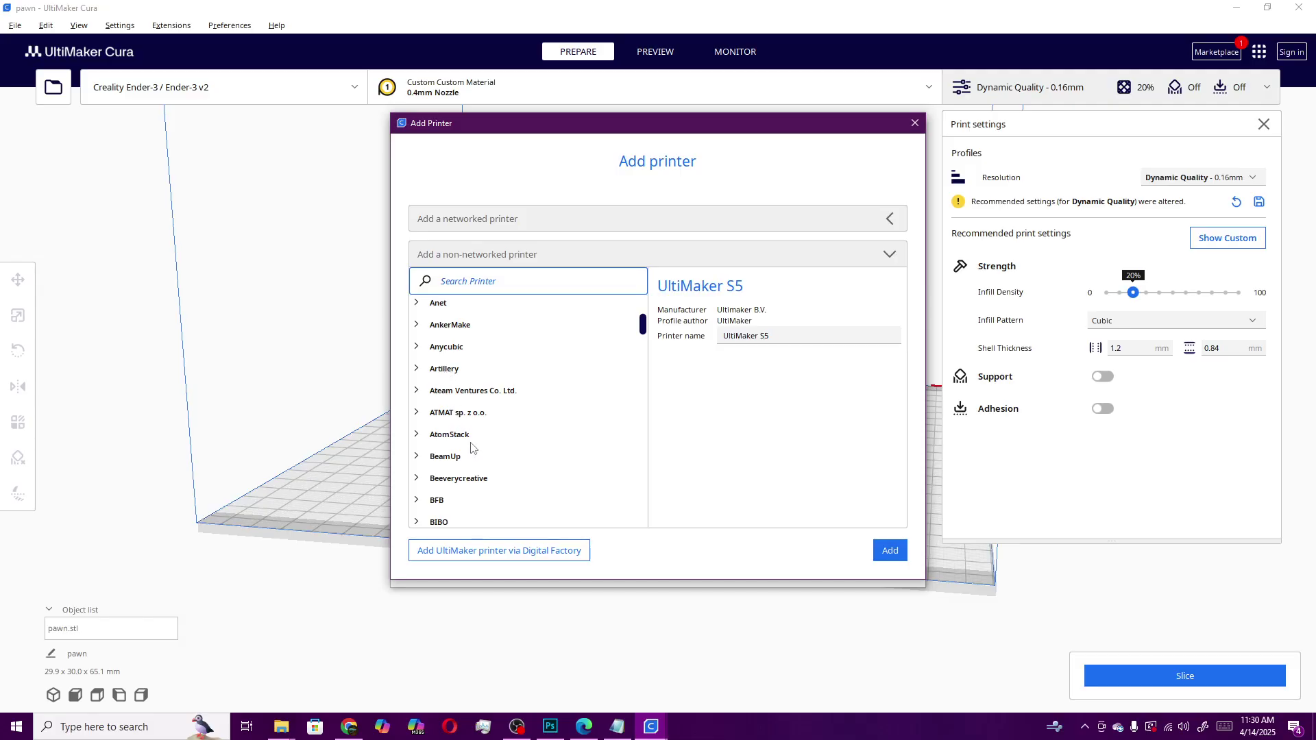
scroll(471, 445, "down", 4)
scroll(490, 416, "down", 2)
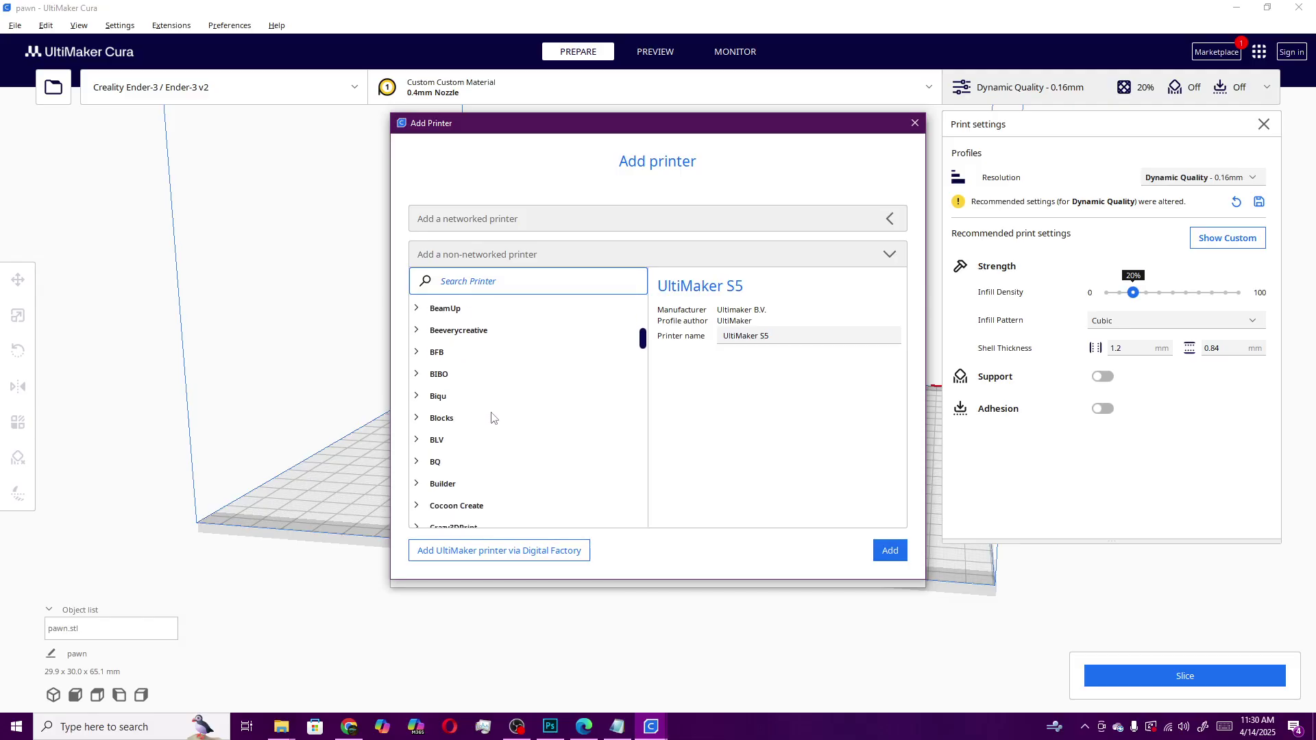
scroll(491, 353, "down", 6)
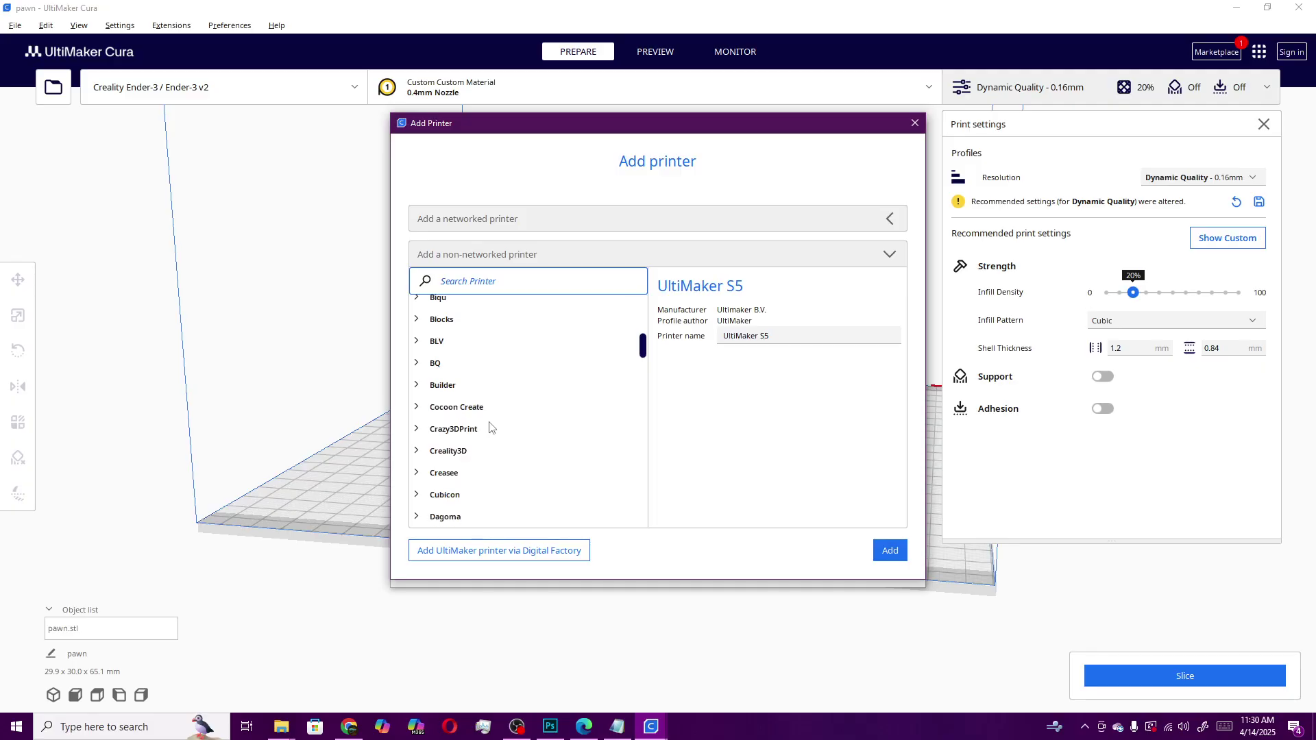
scroll(491, 427, "down", 4)
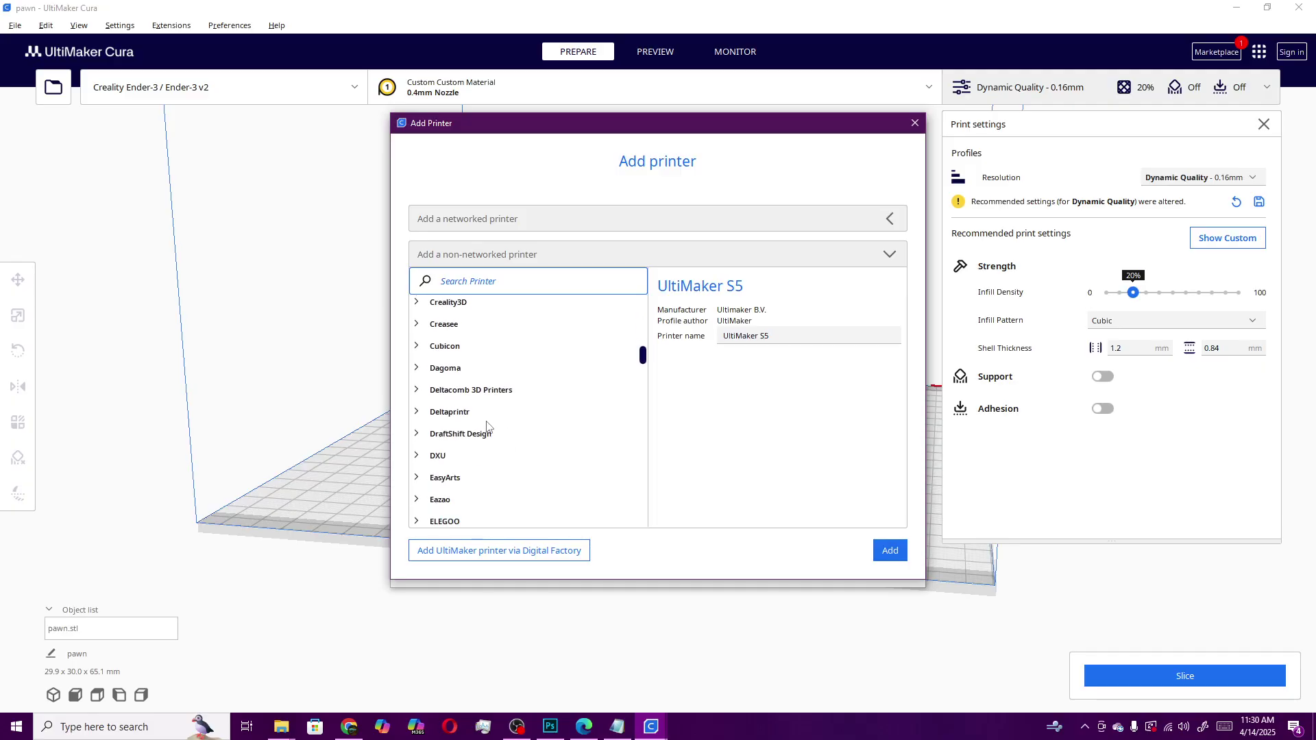
left_click(417, 304)
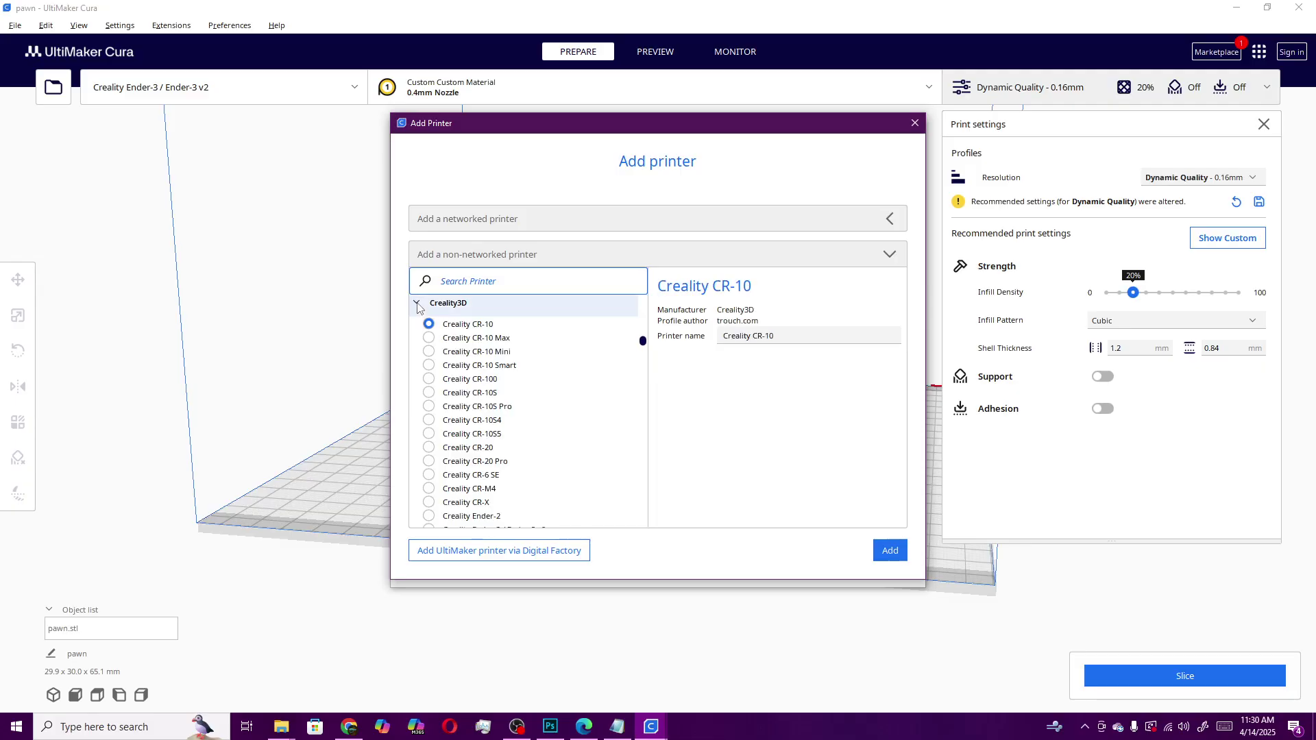
Step: Select the Creality Ender-3 Pro model from the Creality3D printers
scroll(480, 400, "down", 10)
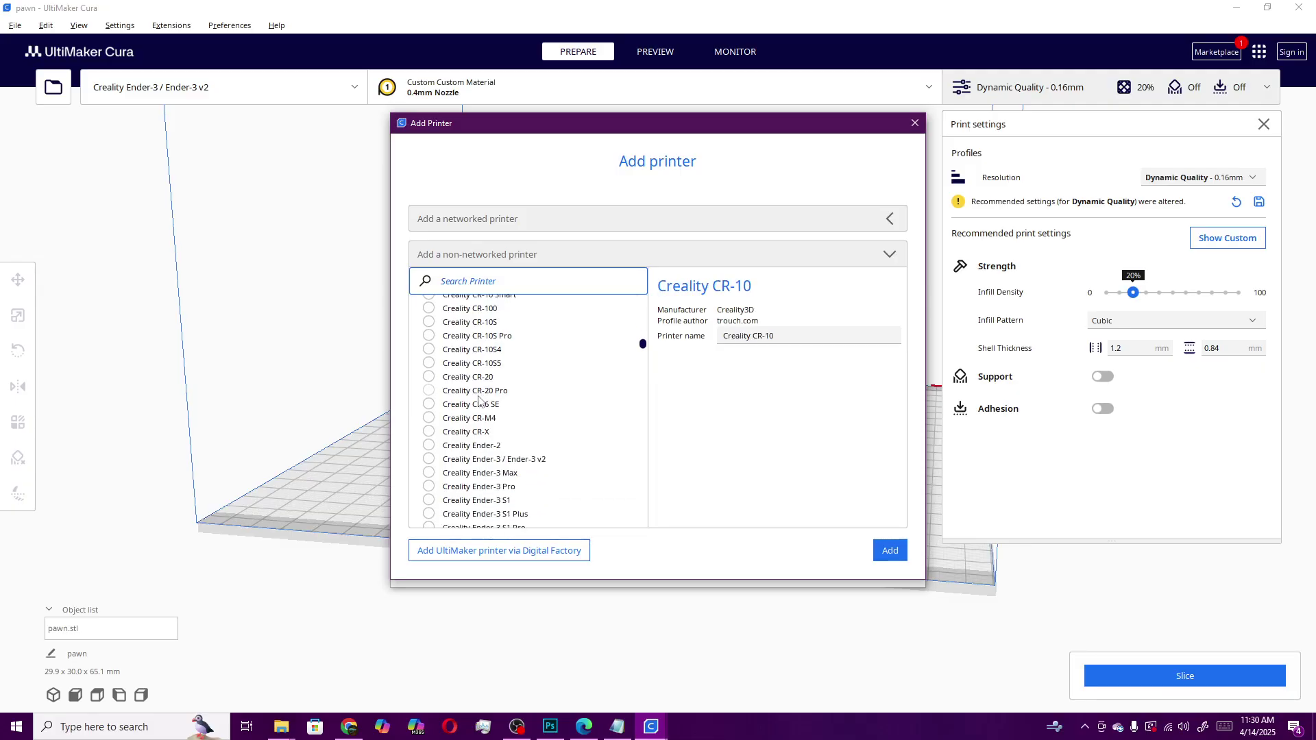
scroll(479, 411, "up", 4)
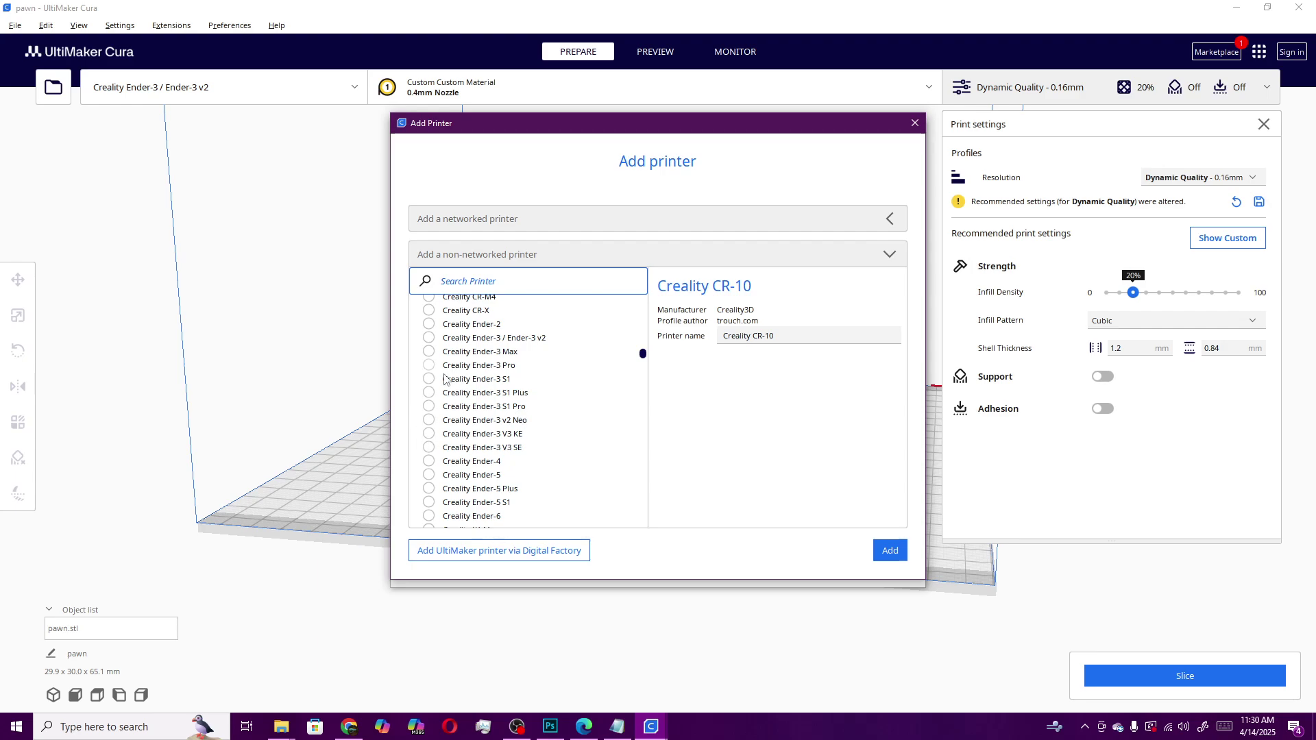
scroll(446, 379, "up", 10)
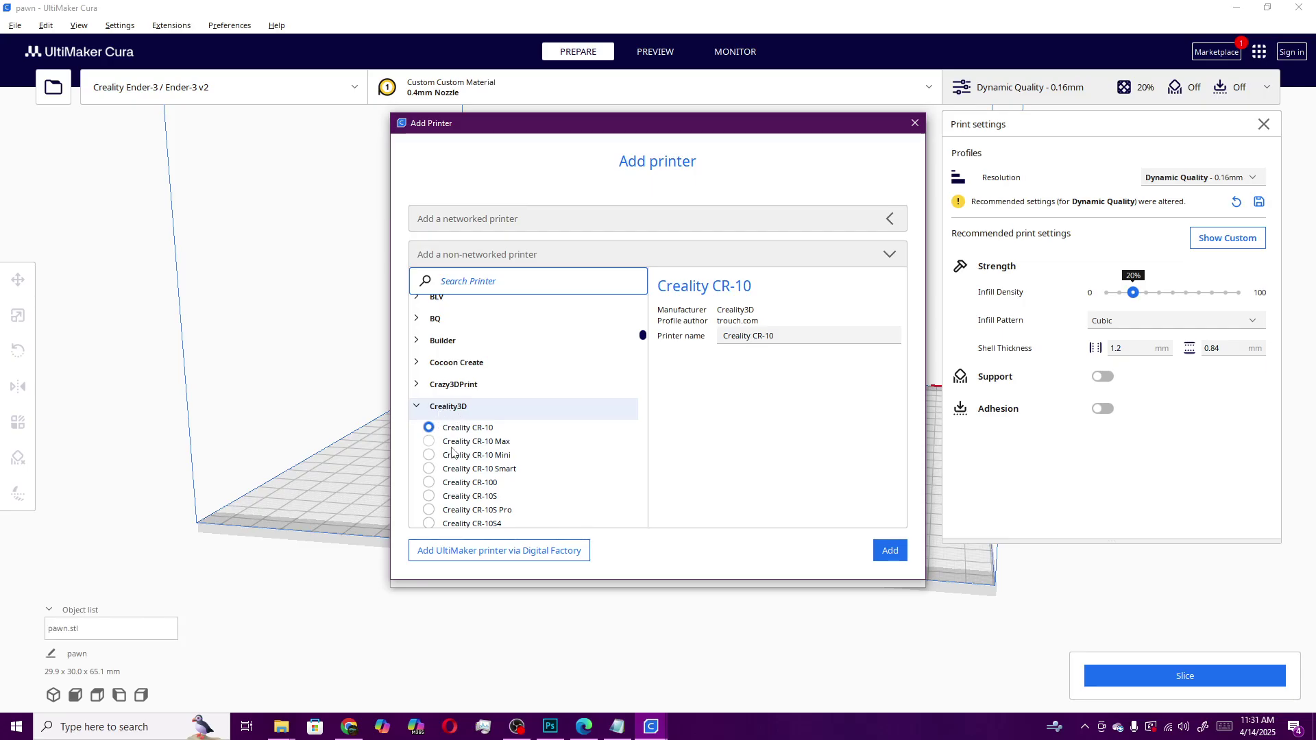
scroll(451, 451, "down", 9)
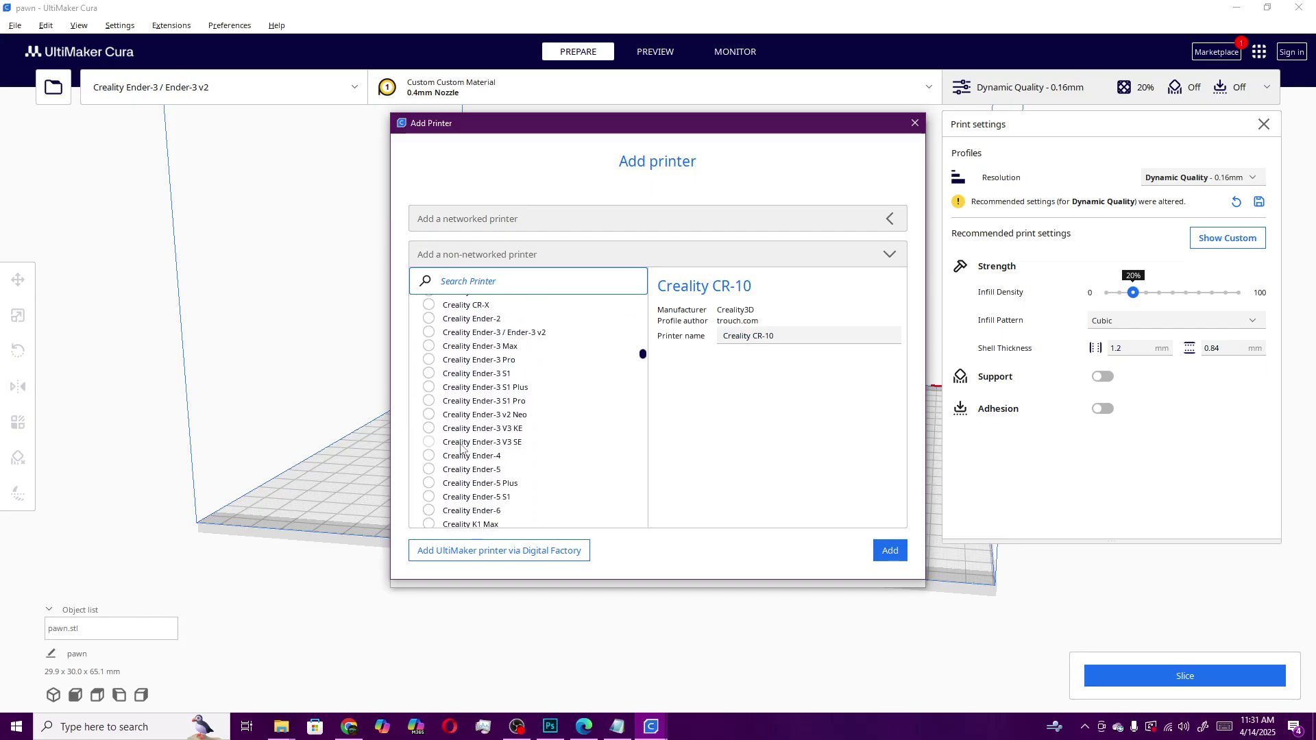
scroll(461, 449, "up", 2)
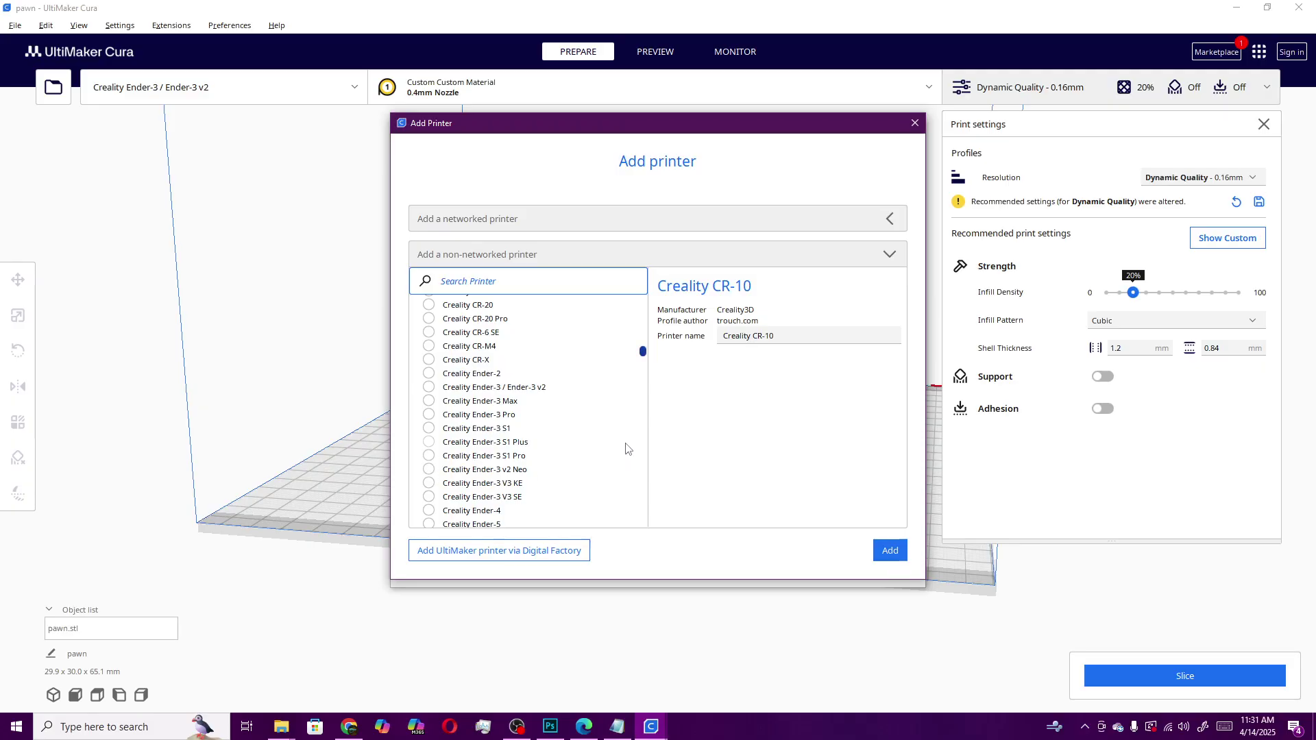
left_click(498, 416)
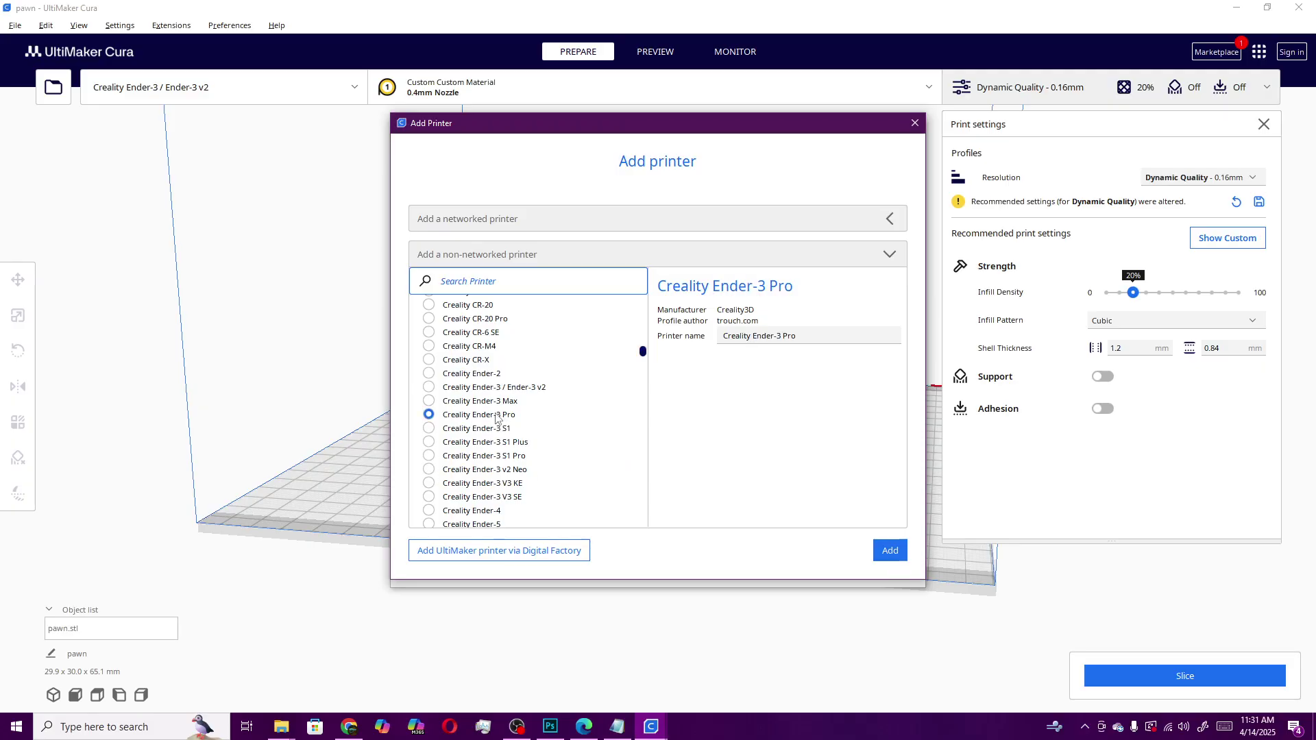
Step: Add the Ender-3 Pro, activate it in Preferences > Printers, and close Preferences
left_click(891, 550)
left_click(891, 552)
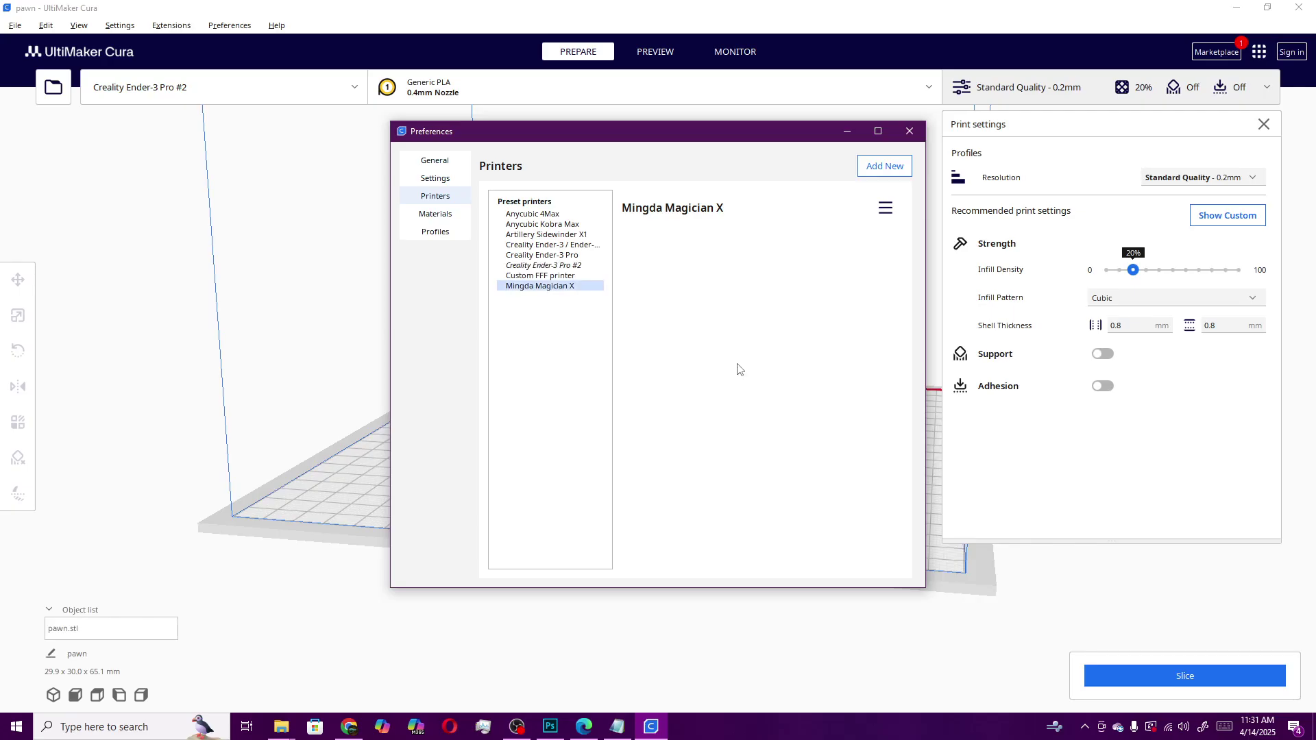
left_click(570, 257)
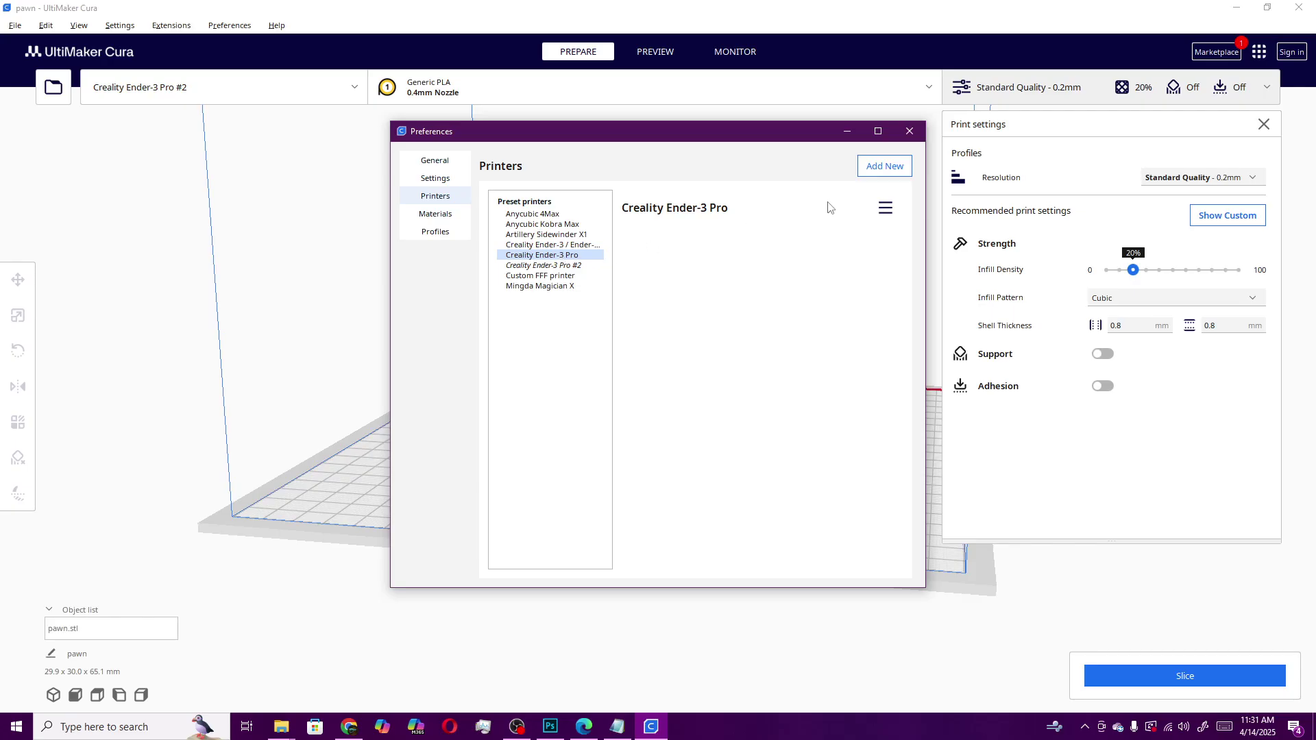
left_click(885, 208)
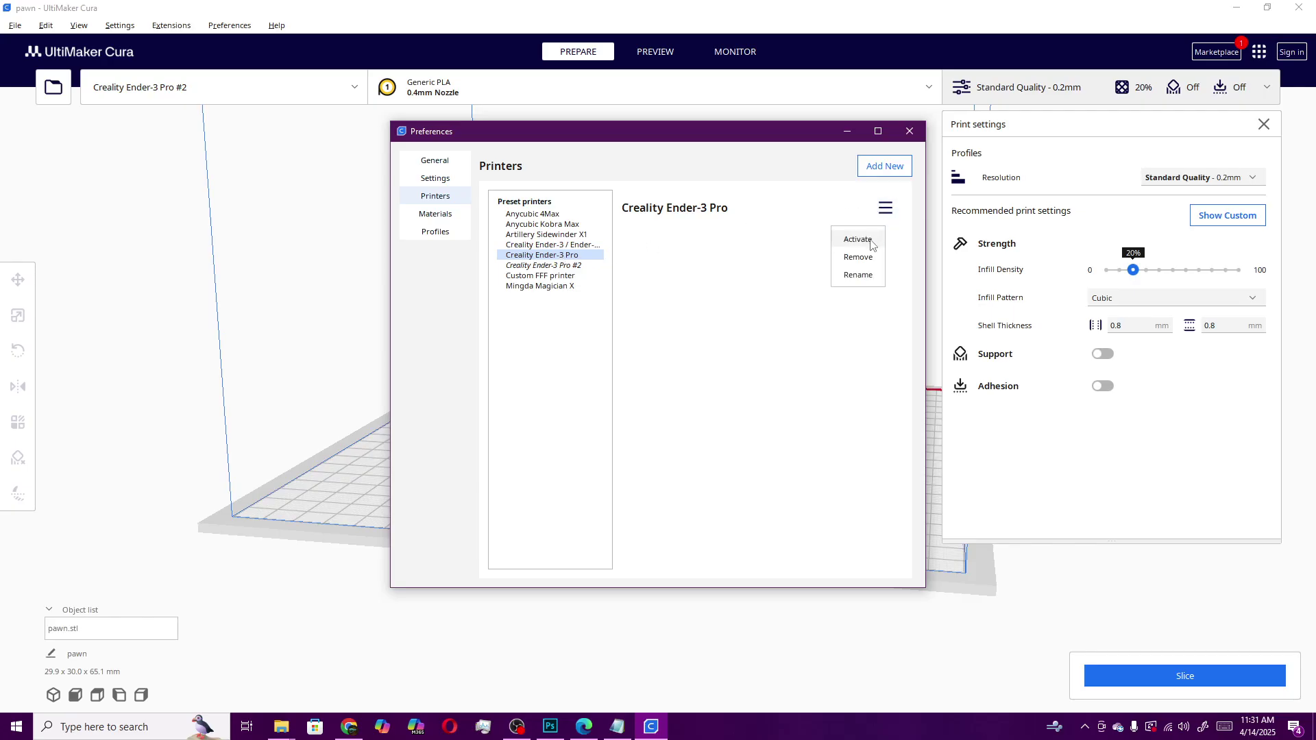
left_click(854, 239)
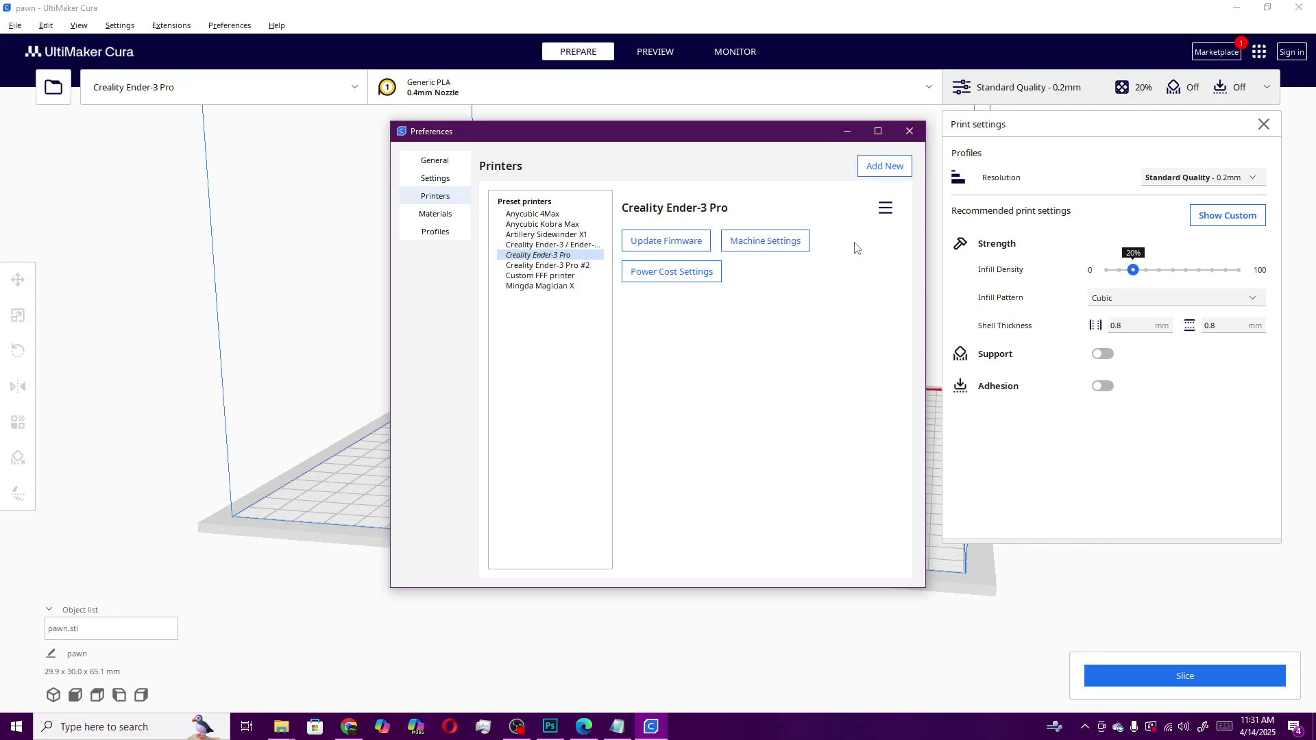
left_click(907, 132)
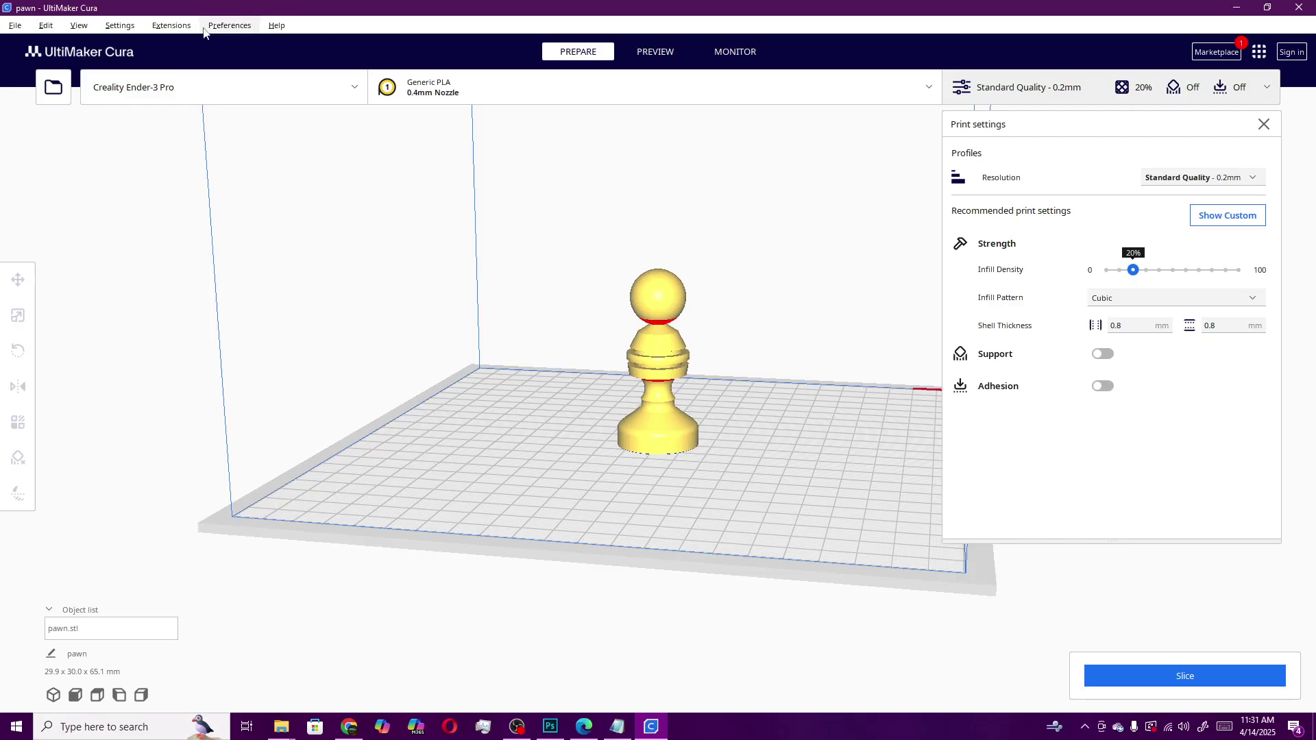
Step: Check the printer list for Creality Ender-3 Pro, then orbit to a top-down view of the pawn
left_click(278, 97)
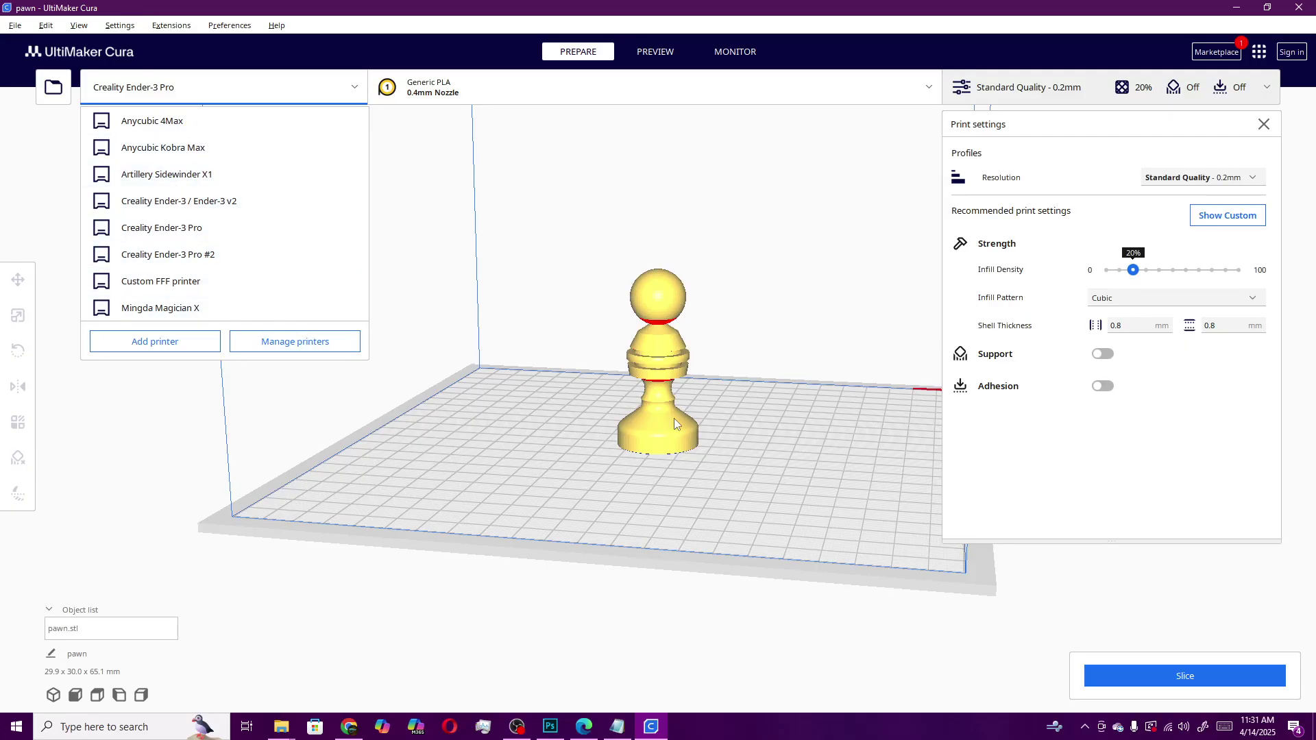
left_click(714, 487)
right_click_drag(464, 481, 397, 519)
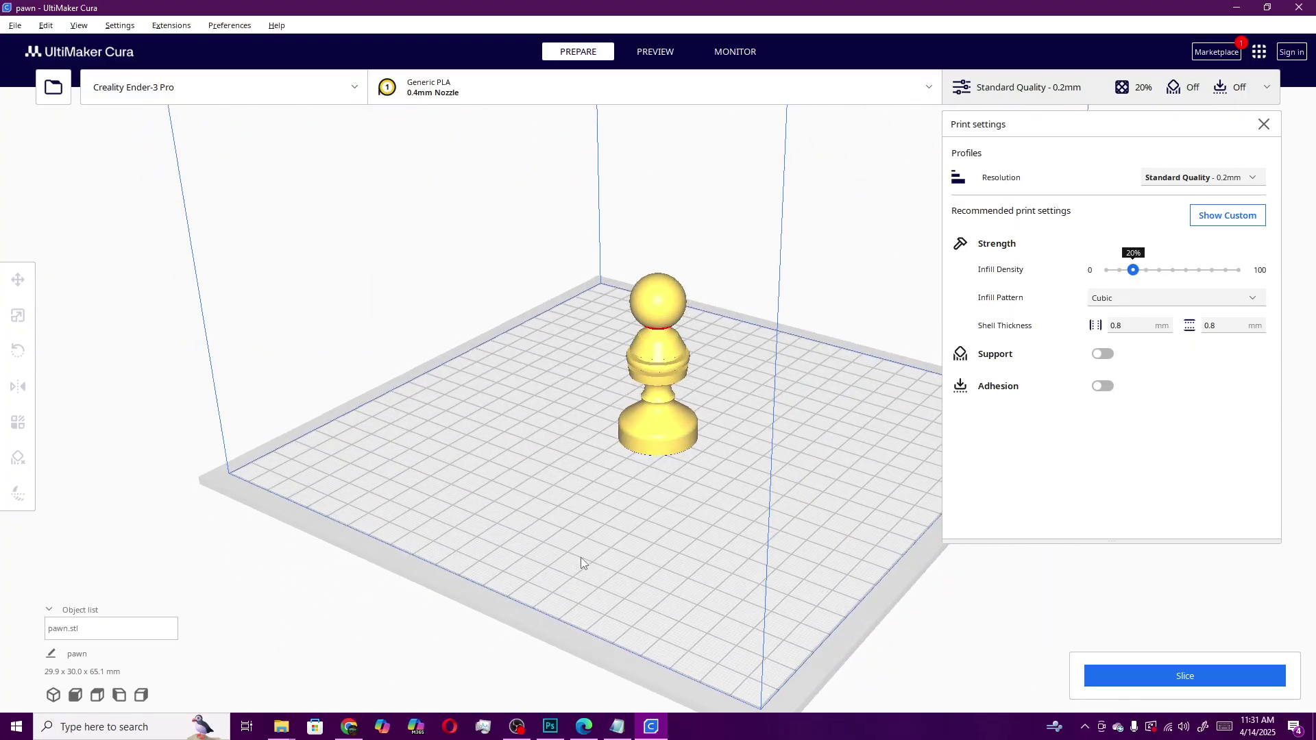
right_click_drag(581, 557, 732, 539)
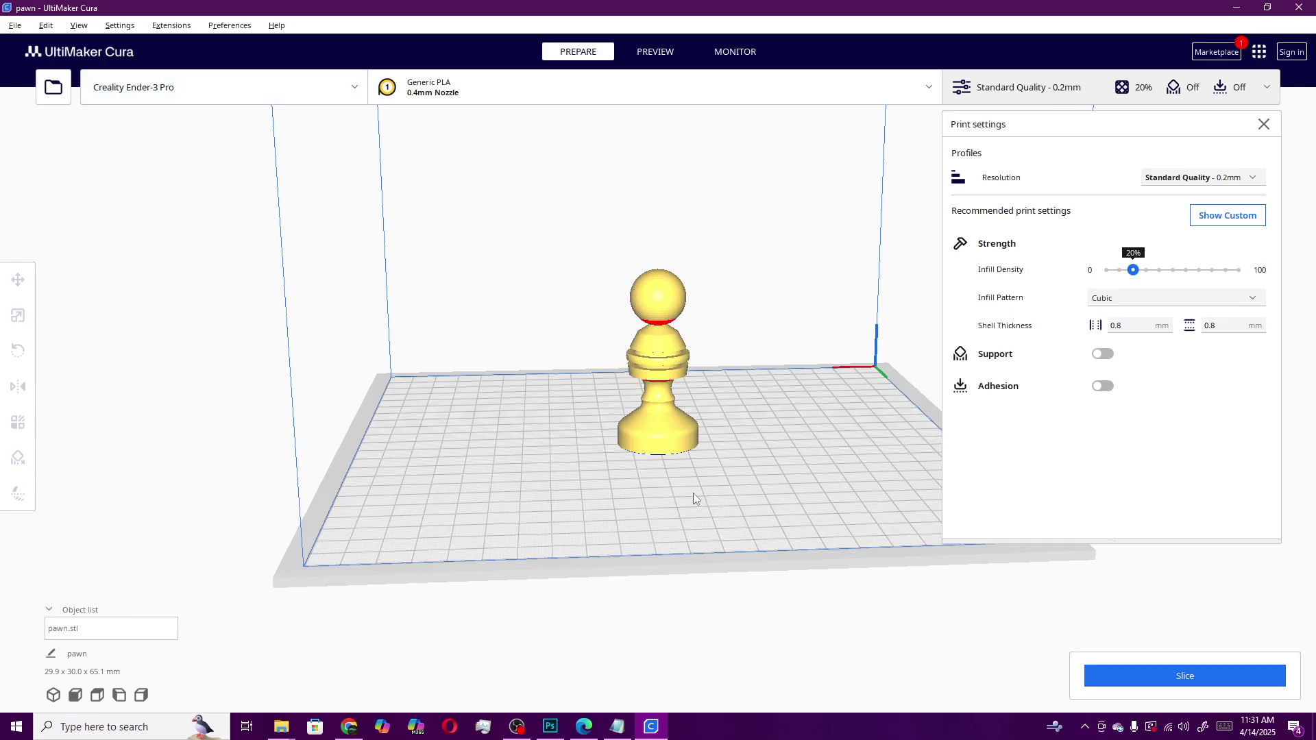
right_click_drag(694, 499, 657, 498)
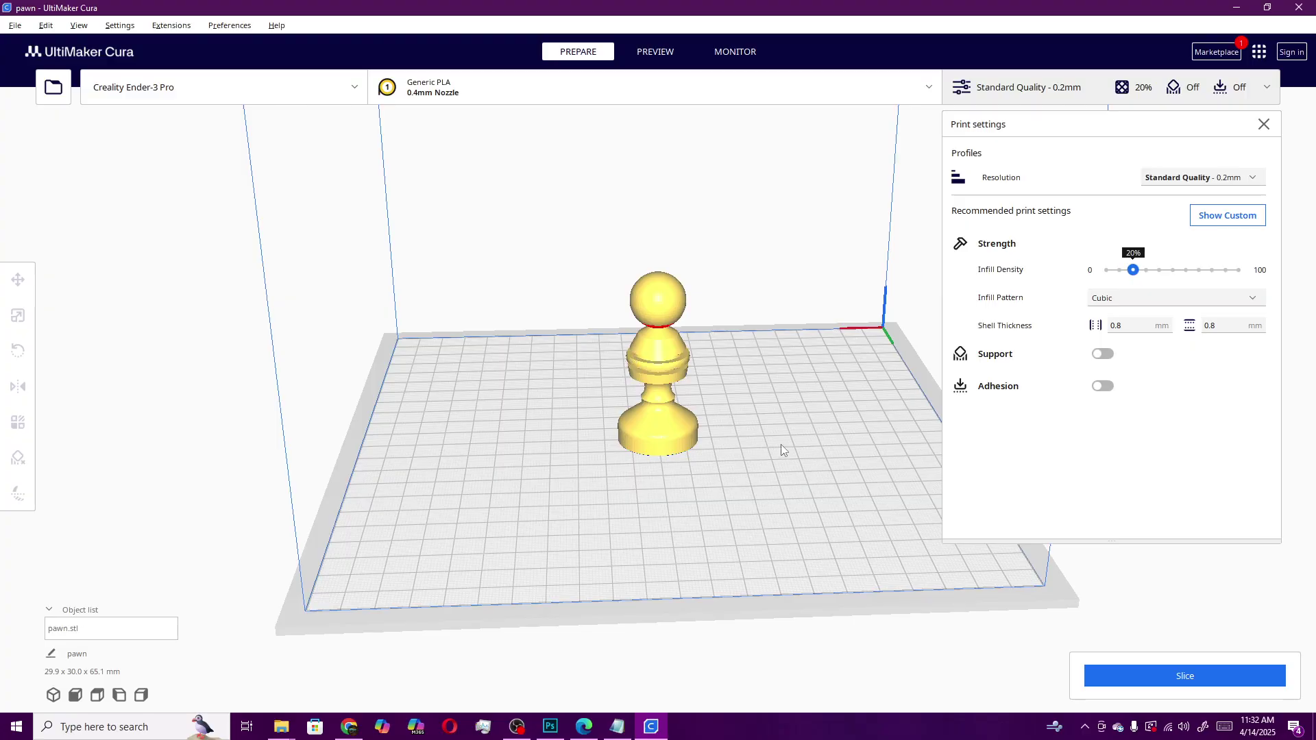
right_click_drag(799, 467, 773, 453)
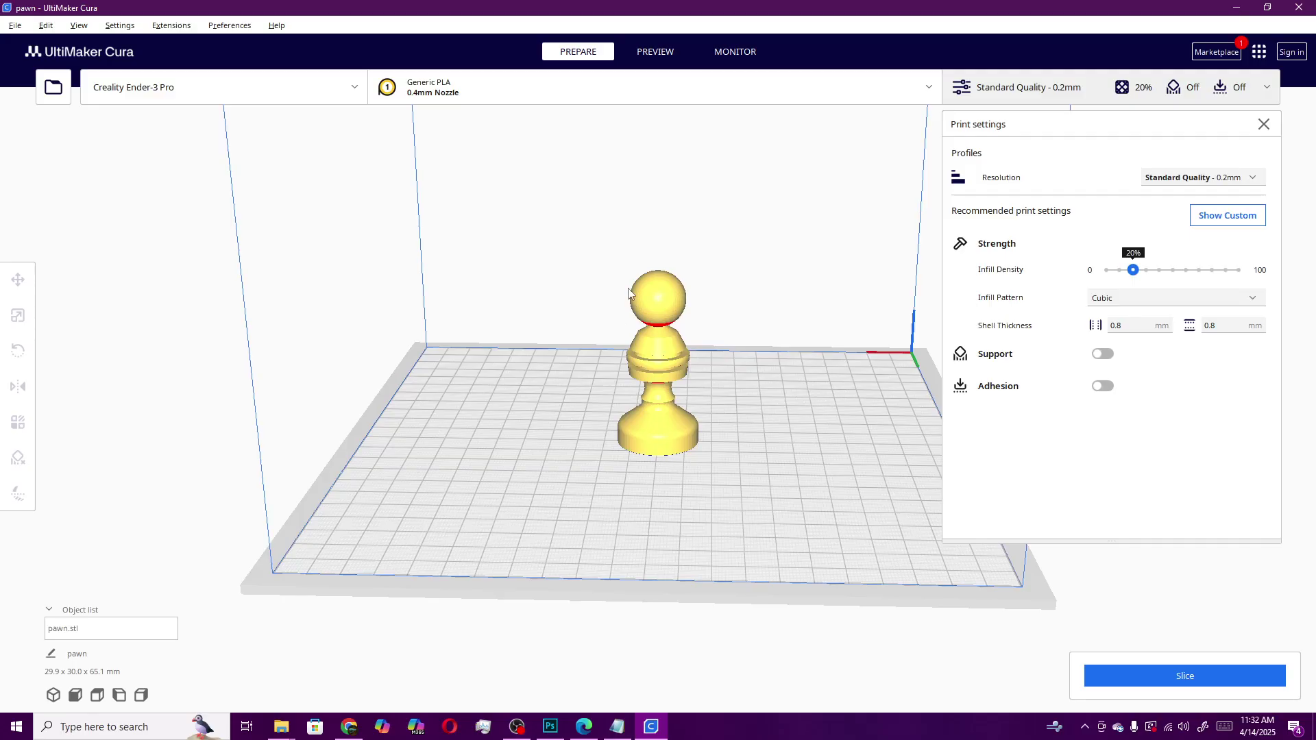
right_click_drag(502, 471, 991, 624)
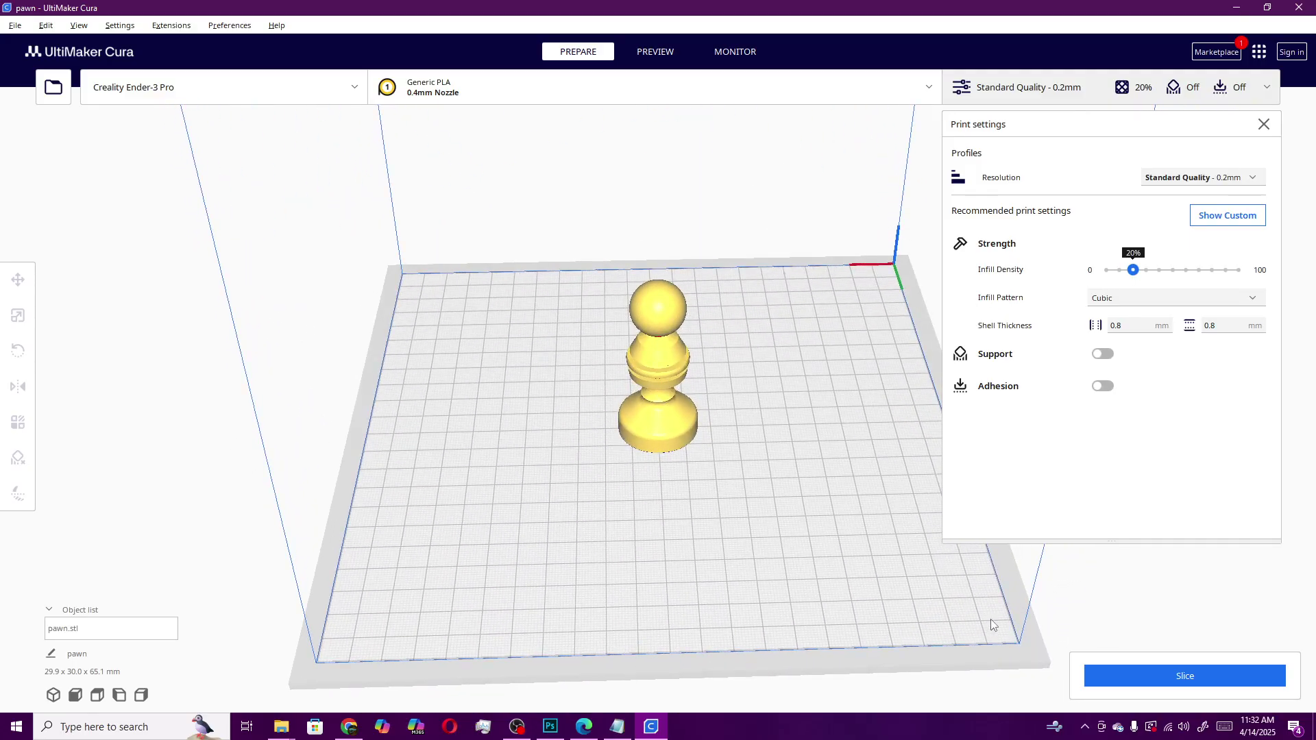